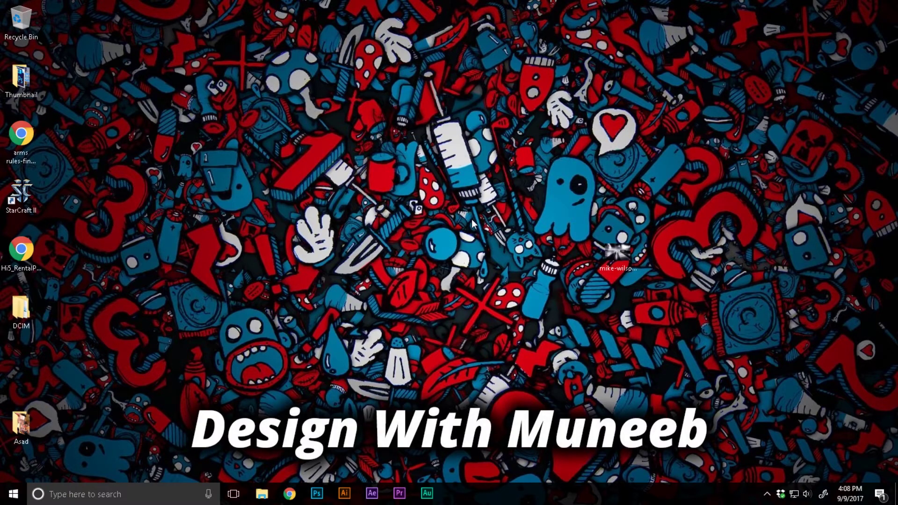
Step: Launch After Effects, start a new project and create a composition named Master Comp
left_click(372, 494)
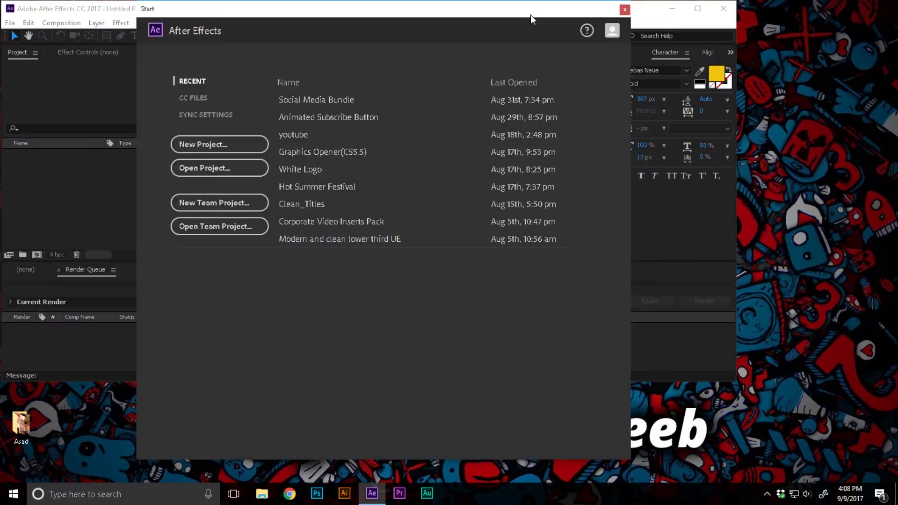
left_click(237, 140)
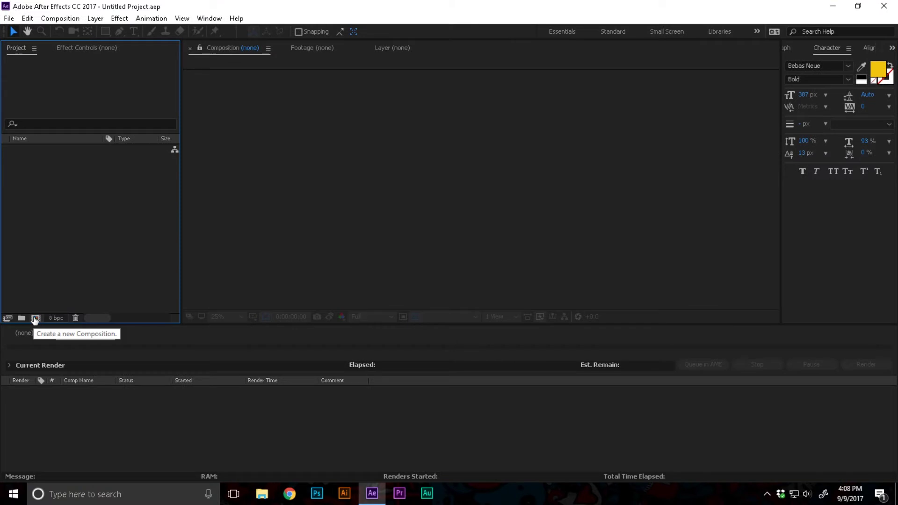
left_click(36, 320)
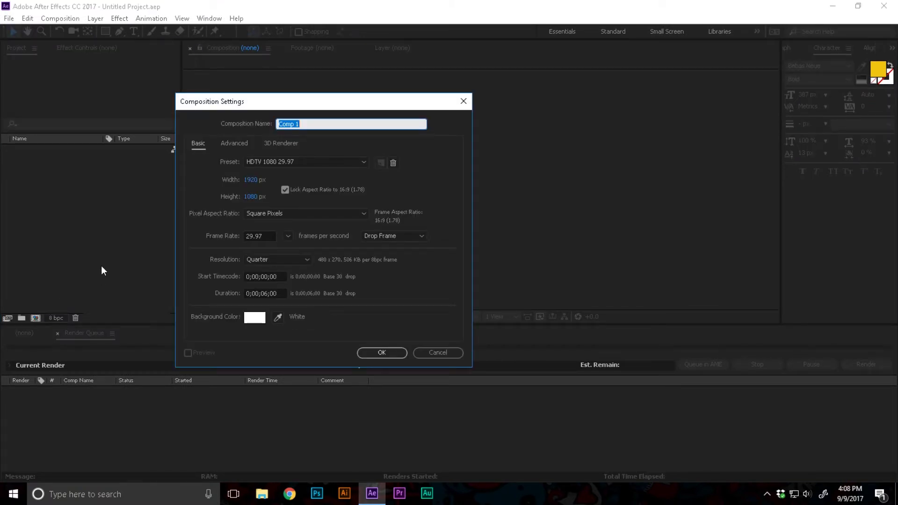
type("Master Comp")
key("Return")
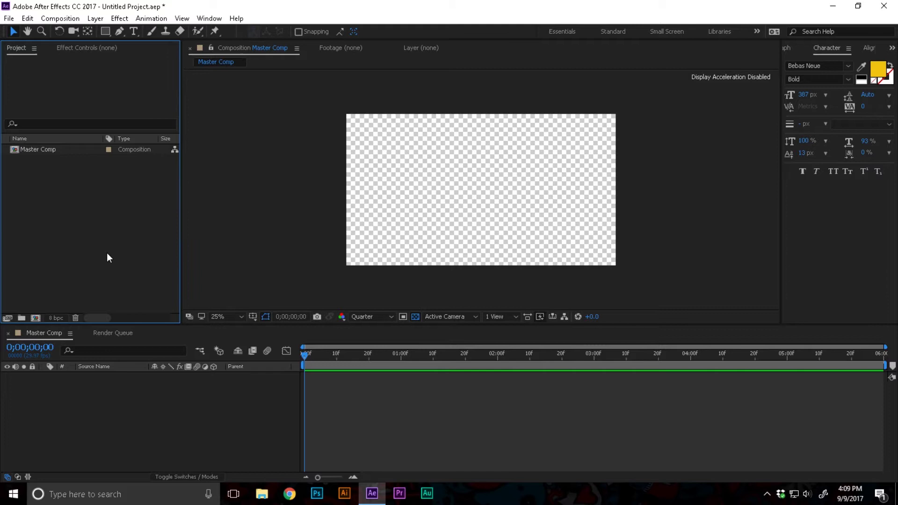
Step: Import Blue Star Dust BG.ai from D:\Youtube Stuff\Design Square and drag it into Master Comp
double_click(111, 218)
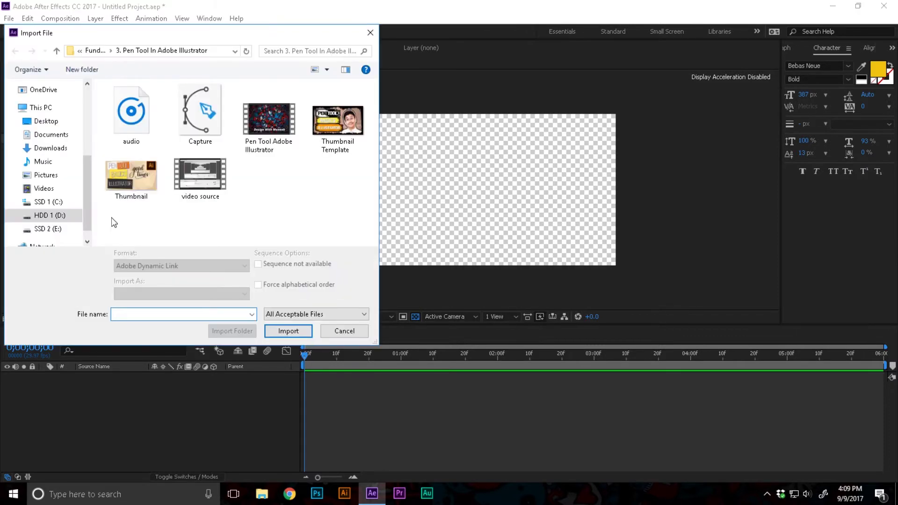
left_click(75, 217)
double_click(136, 216)
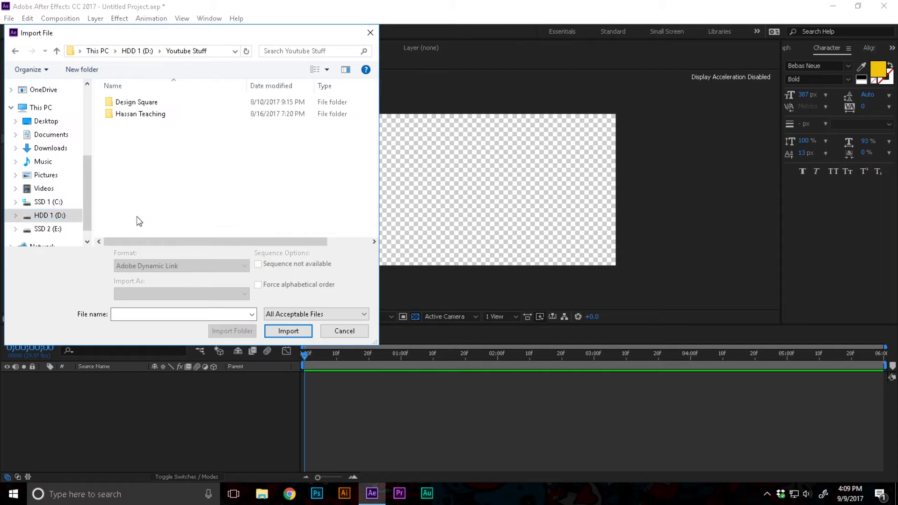
double_click(152, 102)
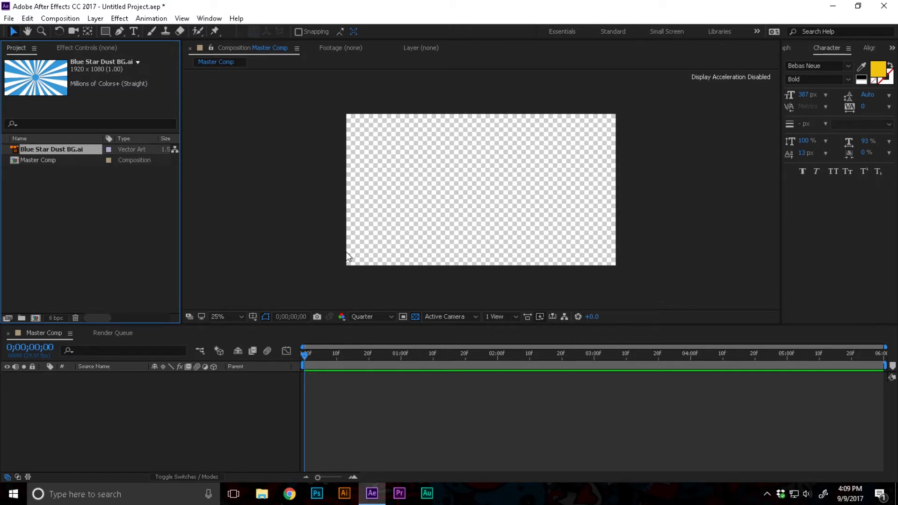
left_click(127, 253)
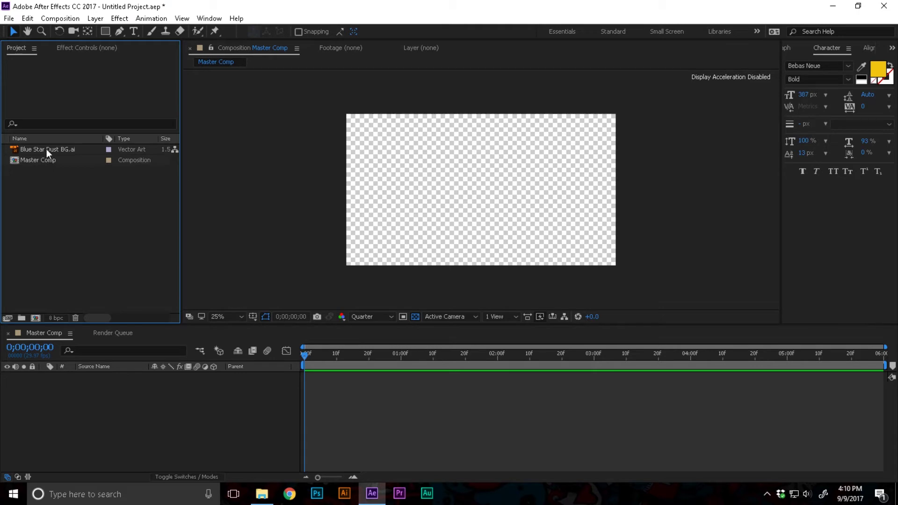
left_click_drag(46, 150, 91, 400)
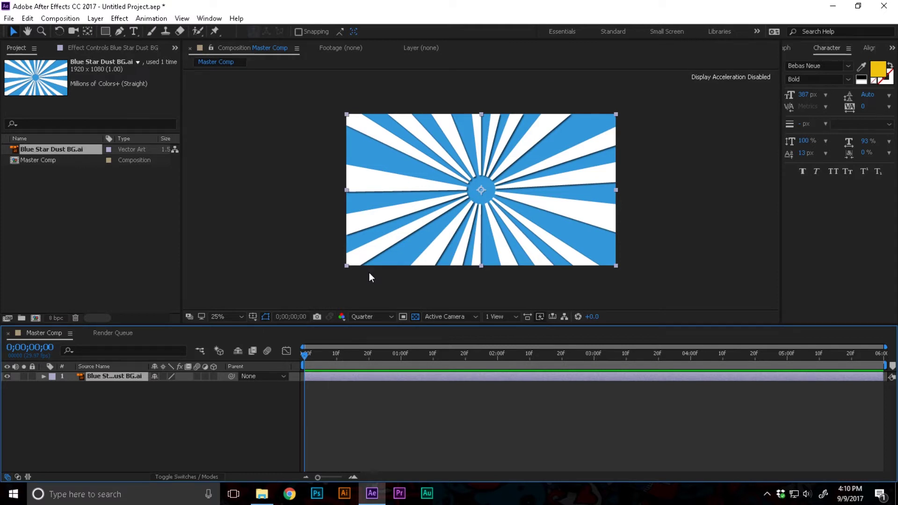
Step: Set the Blue Star Dust BG.ai layer's Transform Rotation to 15° and Scale to 144%
right_click(134, 377)
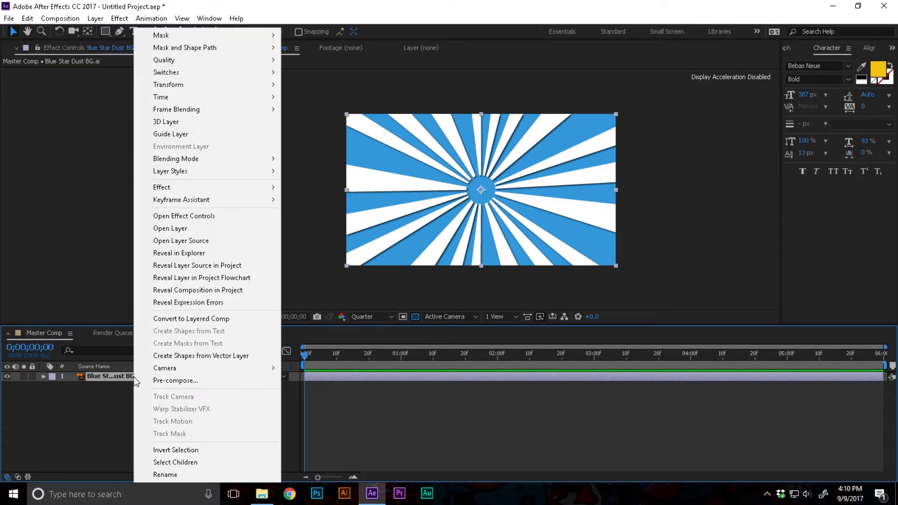
left_click(200, 217)
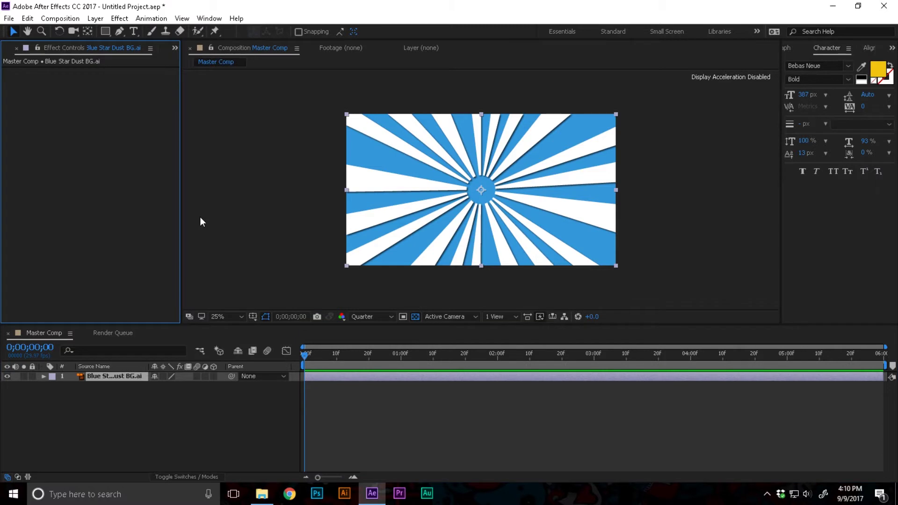
left_click(43, 377)
left_click(53, 386)
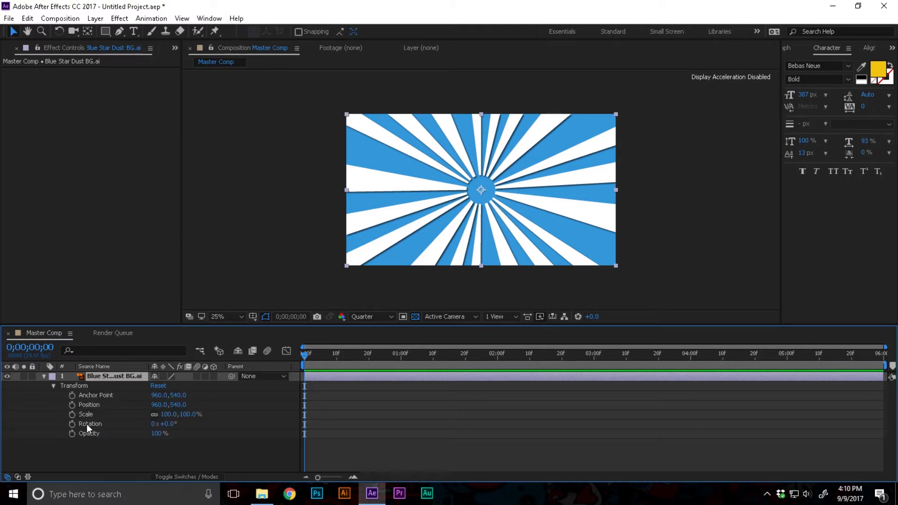
left_click(149, 425)
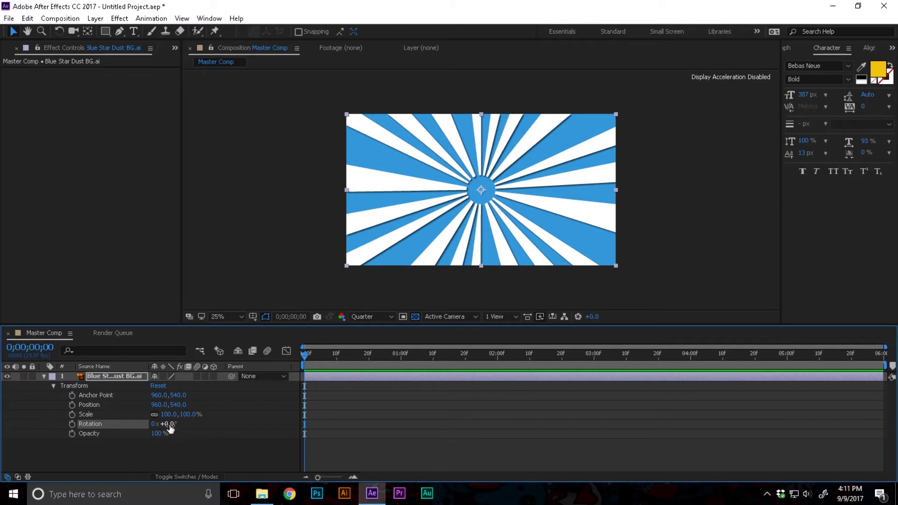
left_click_drag(168, 428, 177, 426)
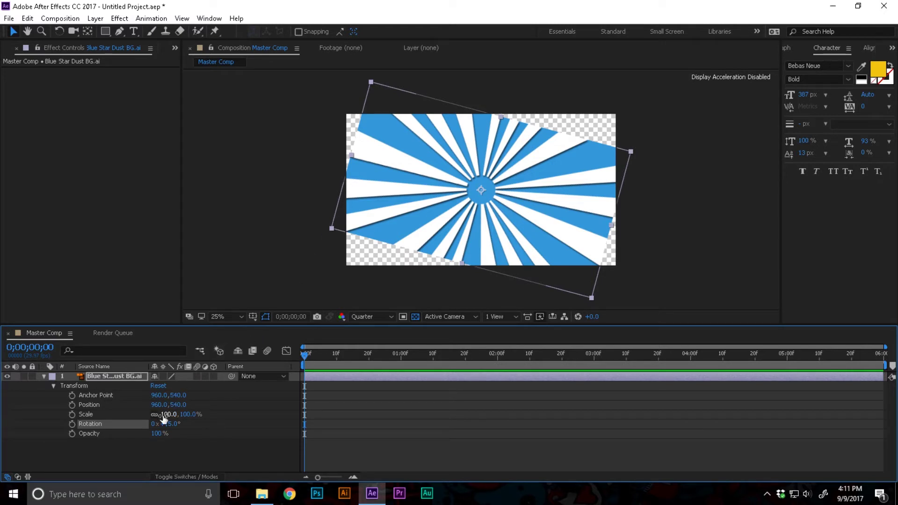
left_click_drag(169, 417, 195, 415)
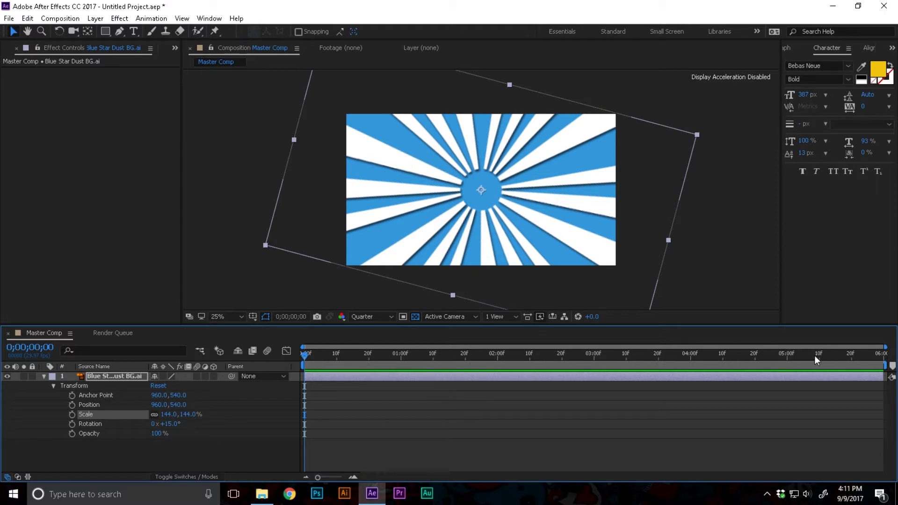
mouse_move(320, 477)
left_mouse_down()
mouse_move(328, 477)
mouse_move(316, 477)
left_mouse_up()
left_click(60, 18)
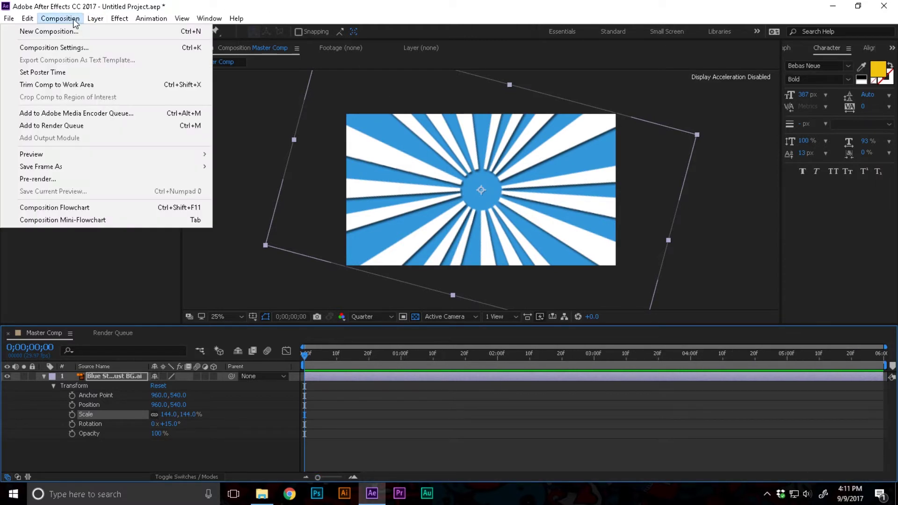
left_click(77, 47)
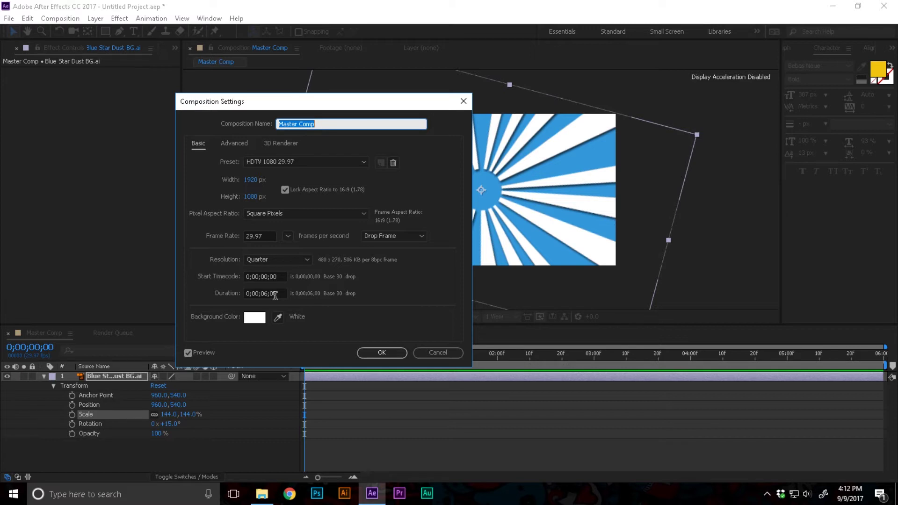
key("Return")
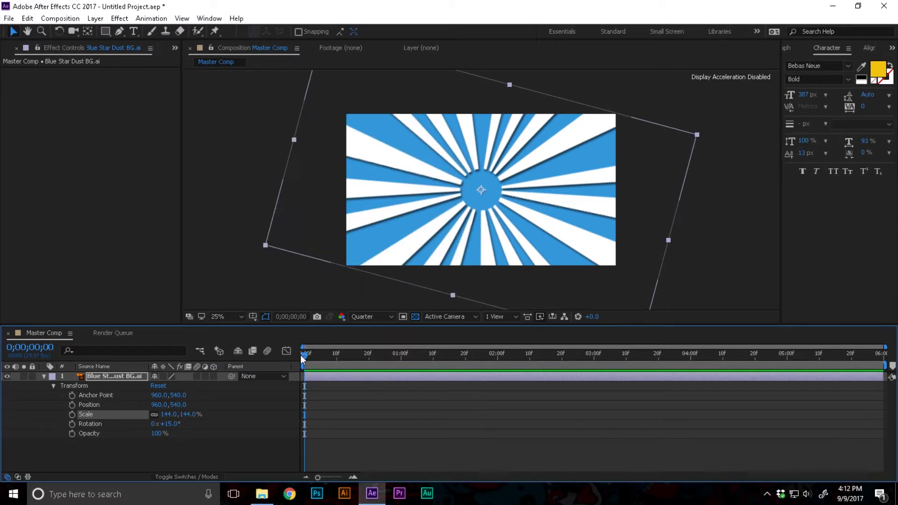
Step: Keyframe the starburst's Rotation at 0° on the first frame and 15° on the last frame
left_click(71, 424)
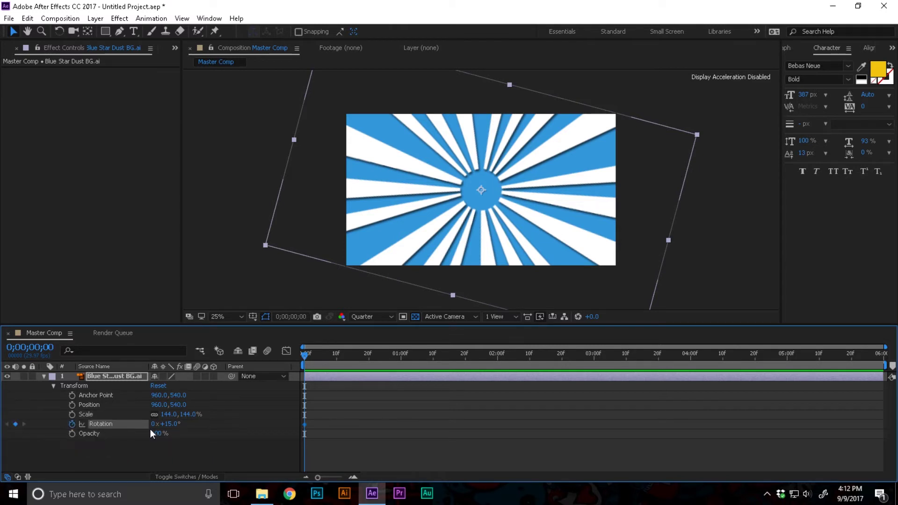
left_click(167, 424)
type("0")
key("Return")
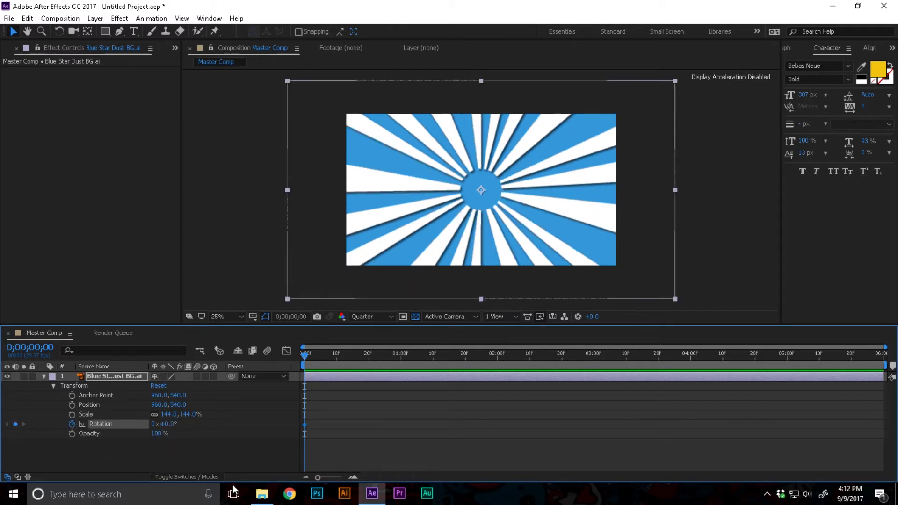
left_click_drag(301, 358, 881, 358)
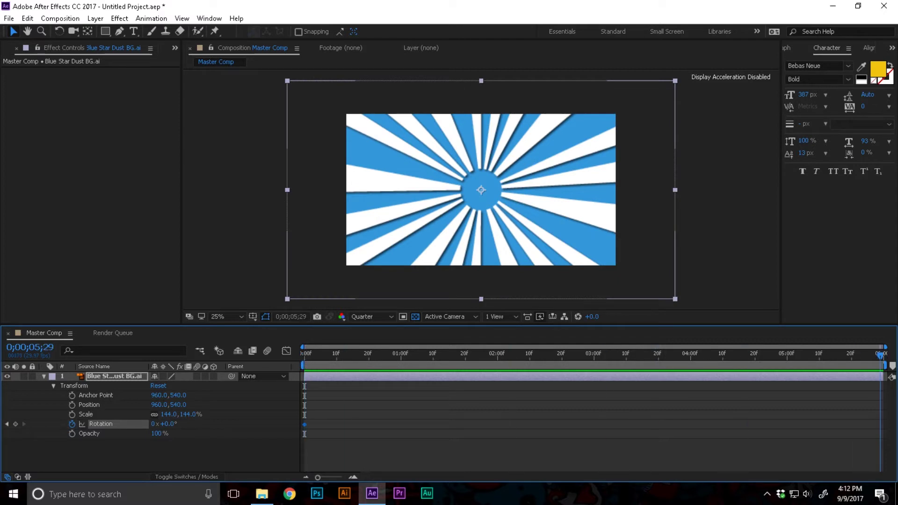
left_click(172, 424)
type("15")
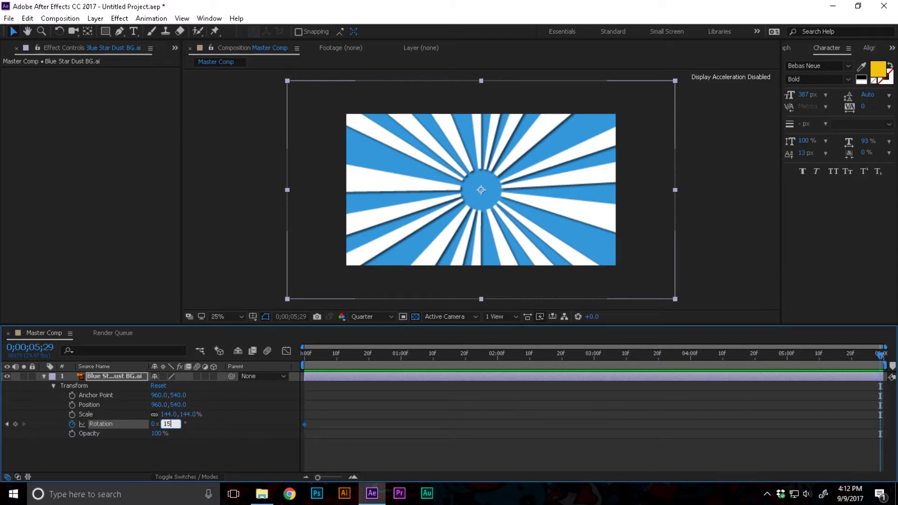
key("Return")
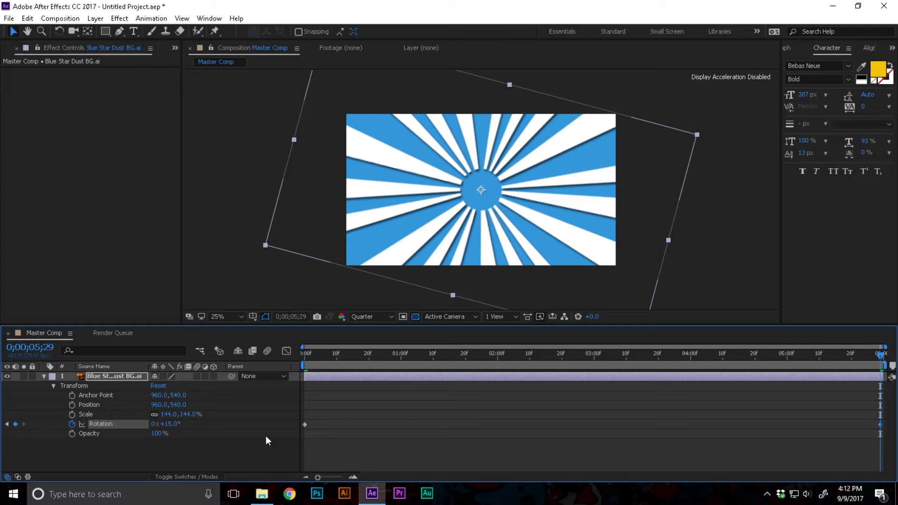
Step: Preview the rotating starburst animation
key("alt+space")
key("Escape")
key("space")
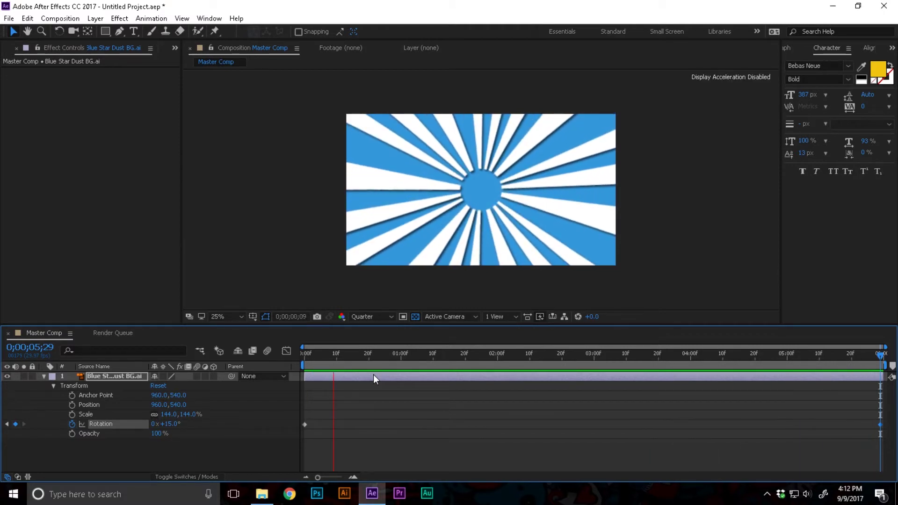
key("space")
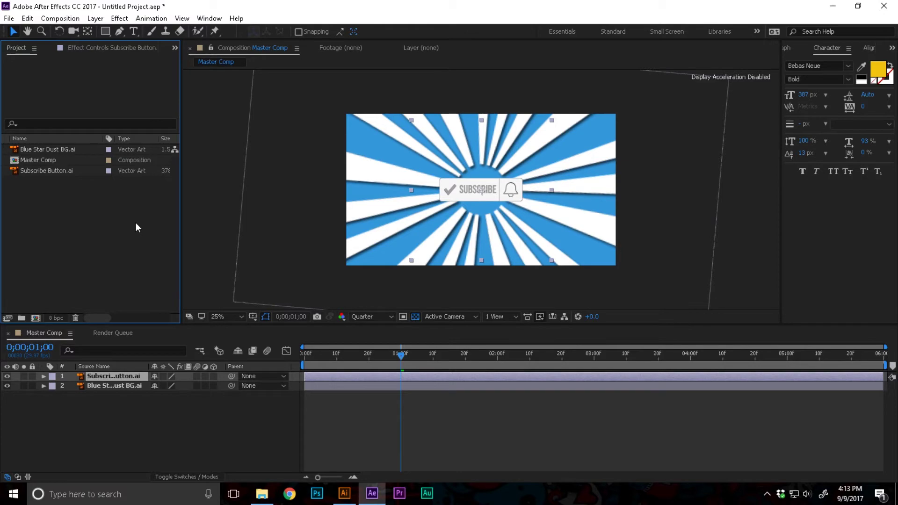
left_click(344, 494)
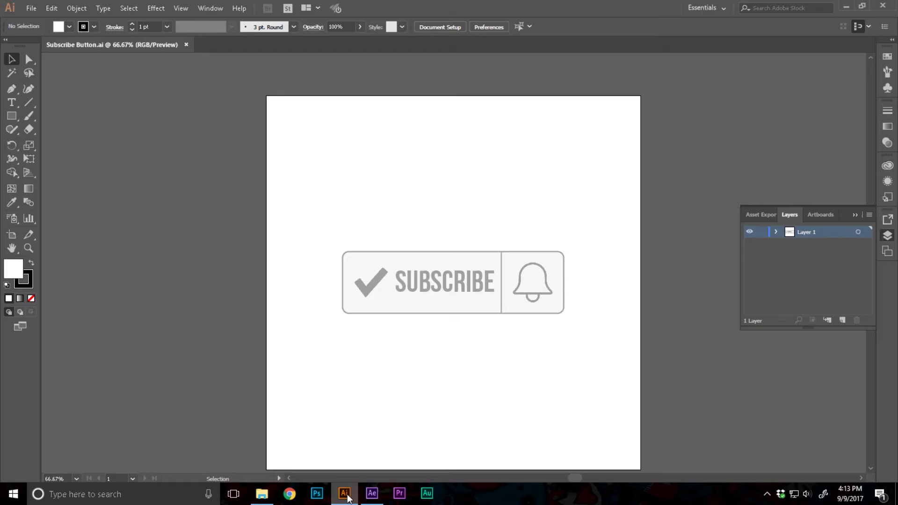
left_click(386, 311)
left_click(389, 321)
left_click(393, 311)
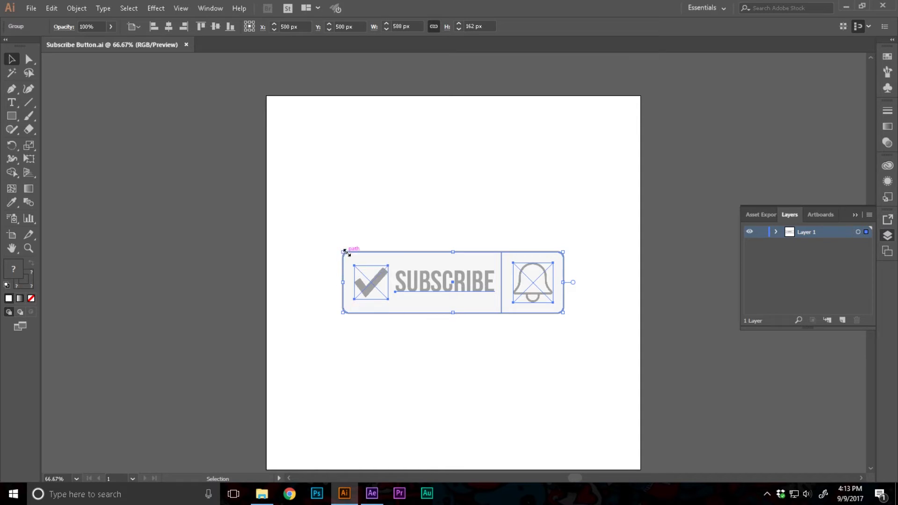
key("ctrl+shift+a")
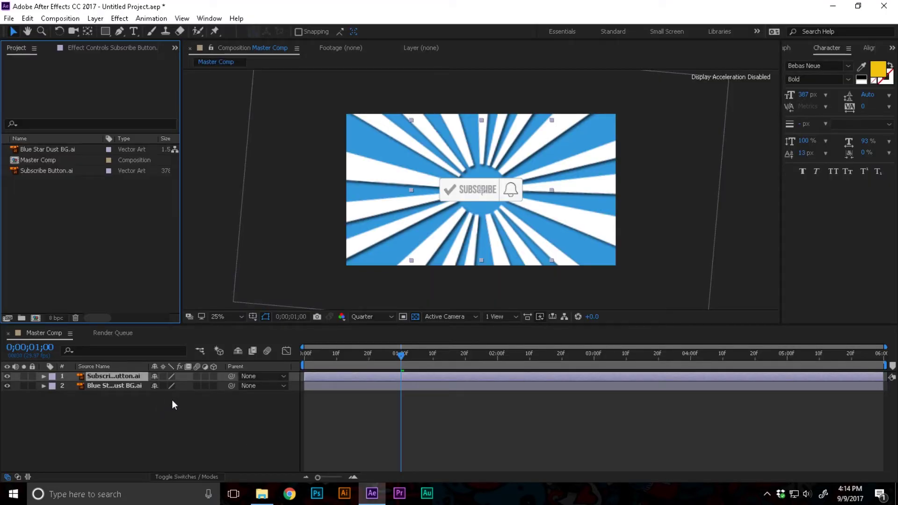
Step: Reveal the Subscribe Button.ai layer's Scale property and enlarge the button in the comp
left_click_drag(355, 358, 300, 361)
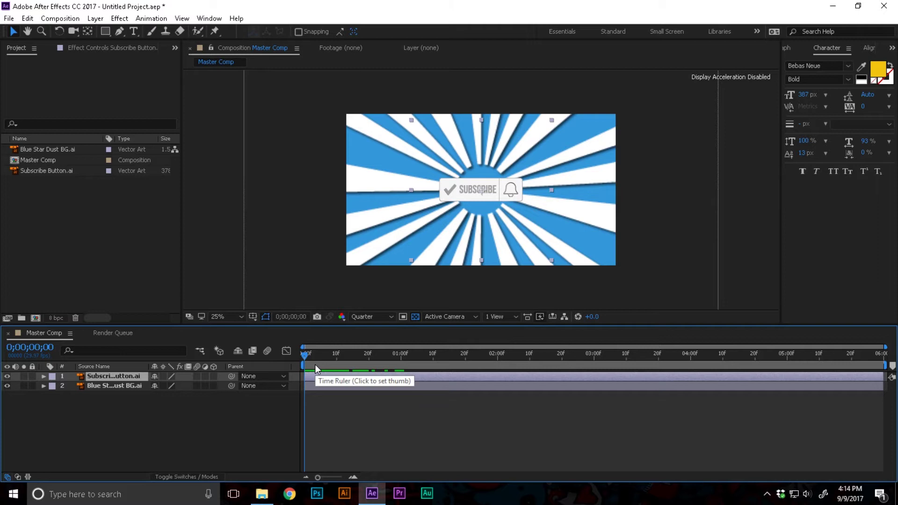
left_click(114, 385)
left_click(113, 377, "ctrl")
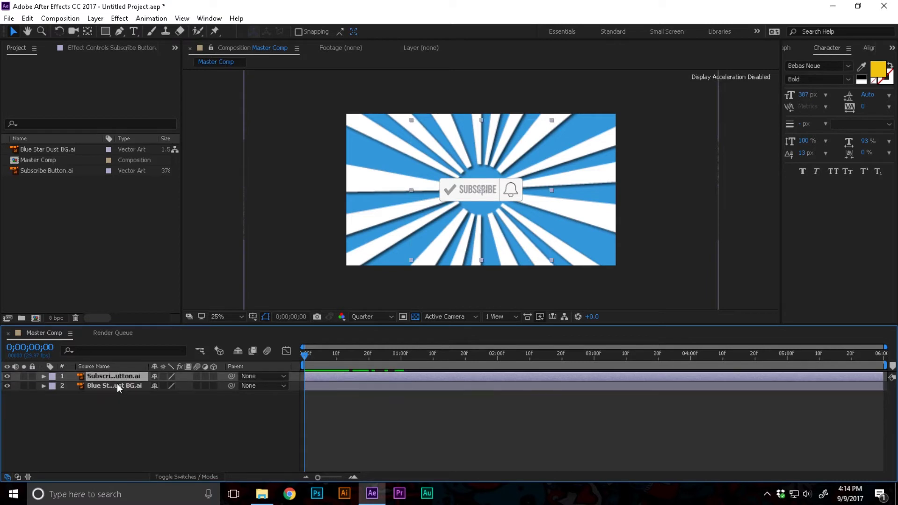
key("s")
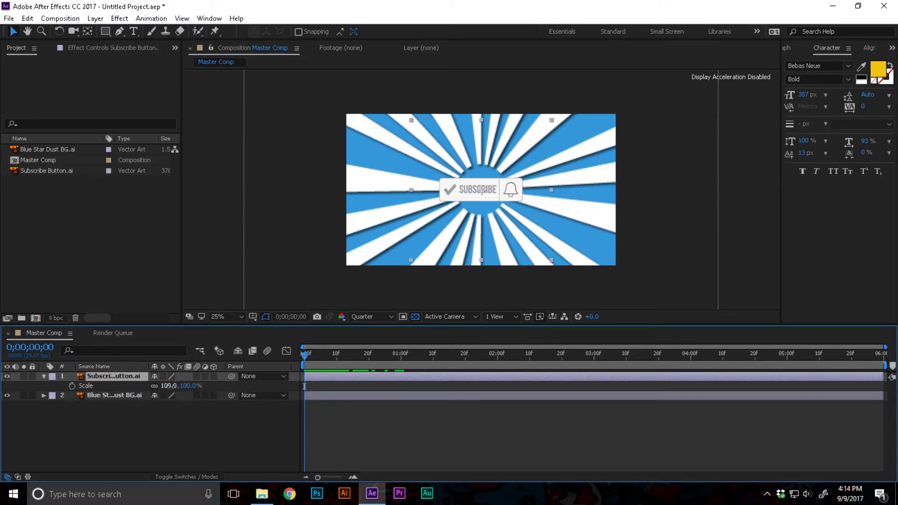
left_click_drag(169, 386, 234, 386)
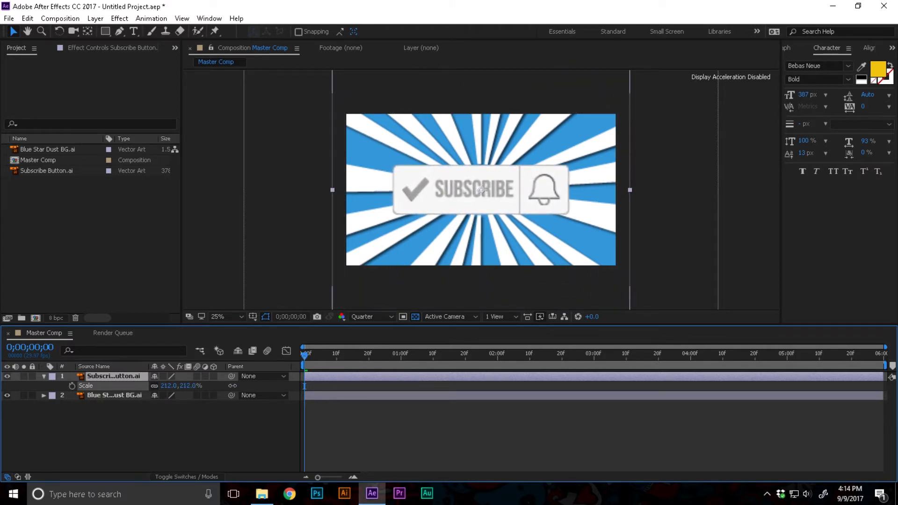
key("space")
key("space")
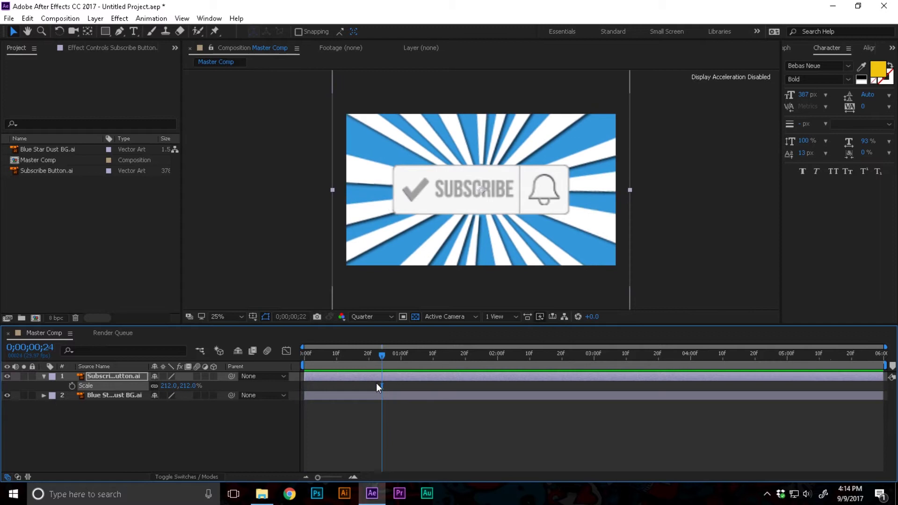
Step: Set the button's starting Scale keyframe to 0% at frame zero
left_click_drag(383, 358, 296, 364)
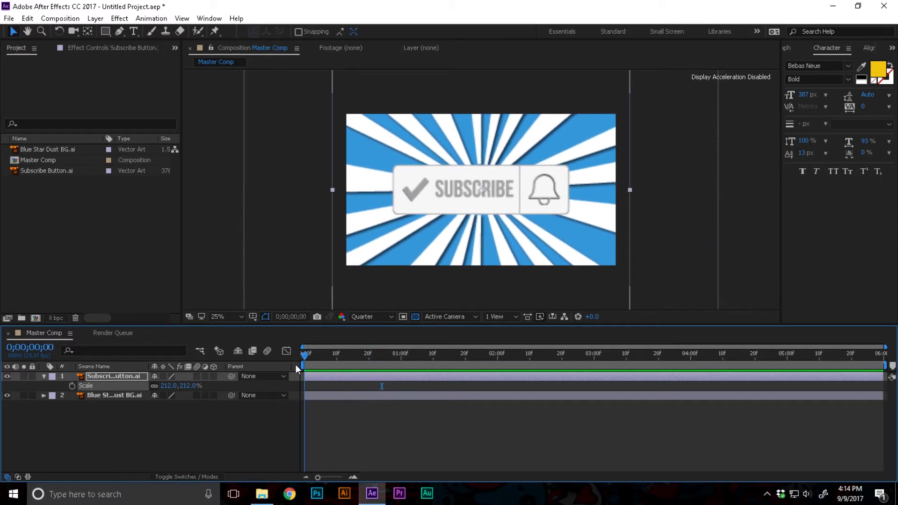
left_click(169, 386)
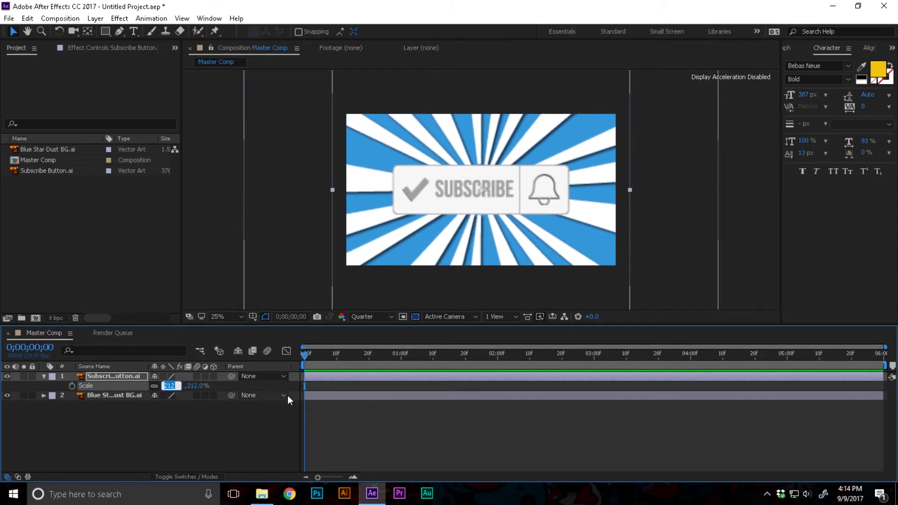
type("215")
key("Return")
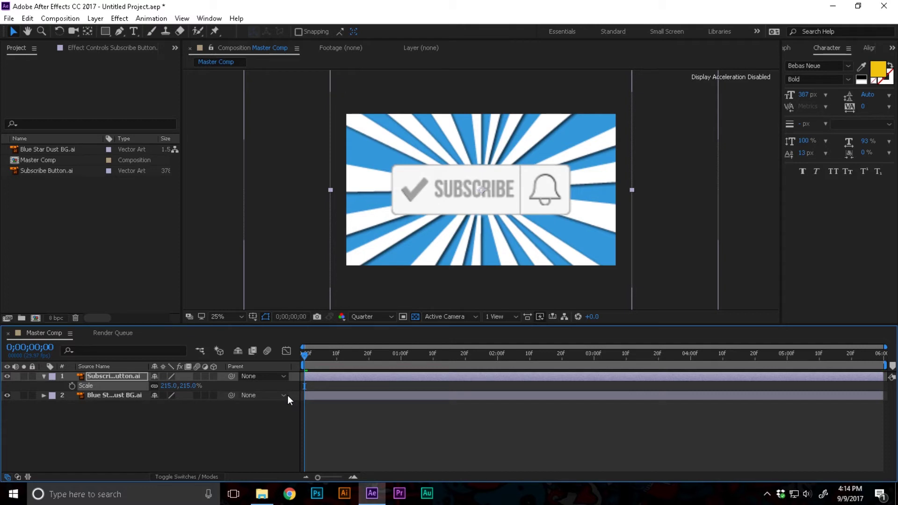
left_click(169, 386)
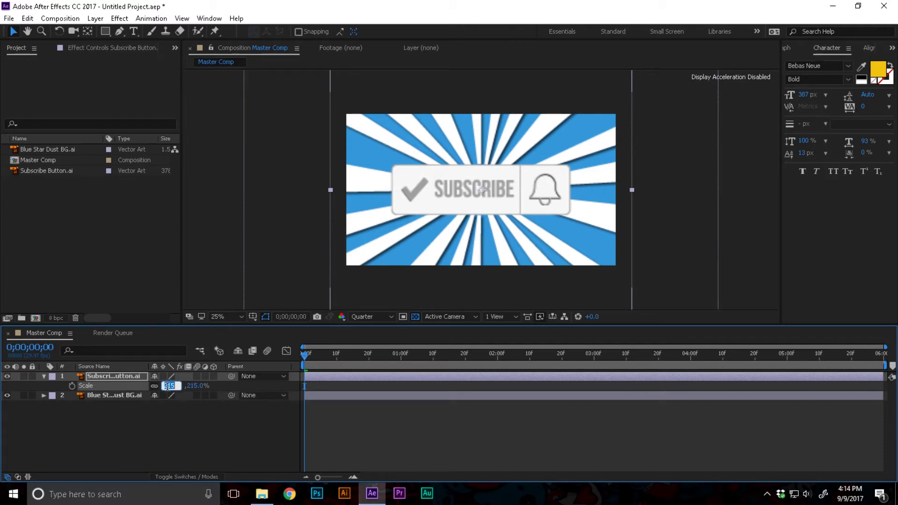
key("Return")
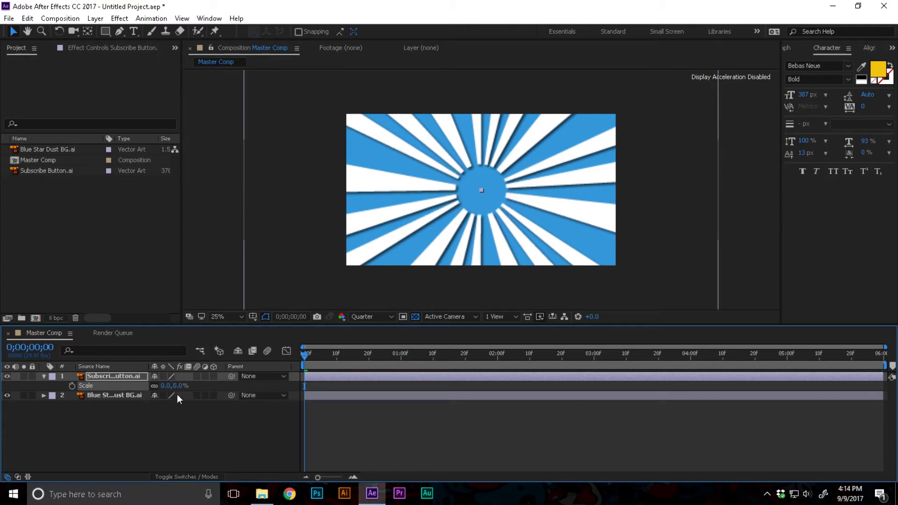
left_click(72, 386)
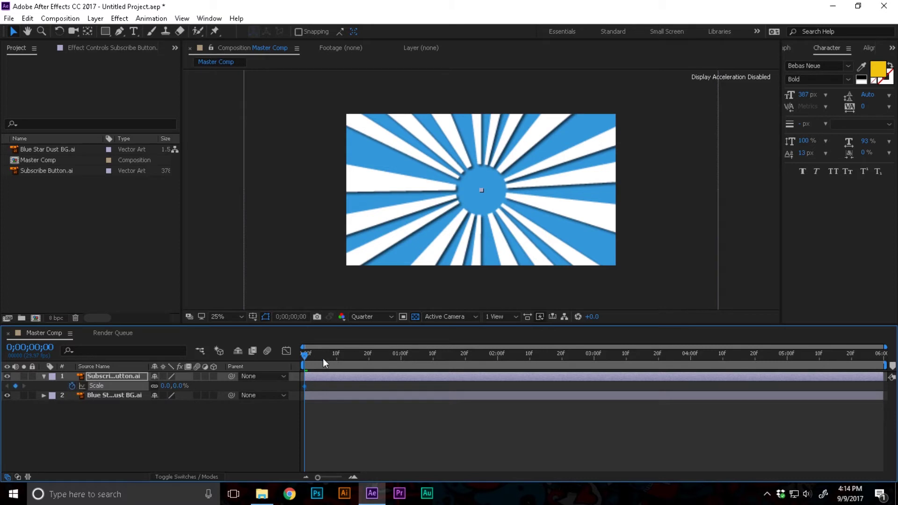
Step: Add a 230% Scale keyframe at one second
left_click_drag(307, 355, 405, 361)
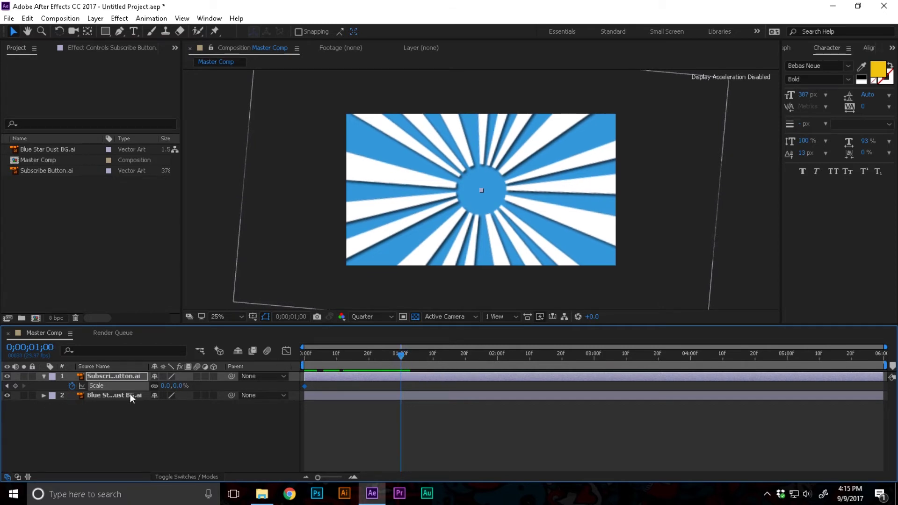
left_click(165, 386)
type("1")
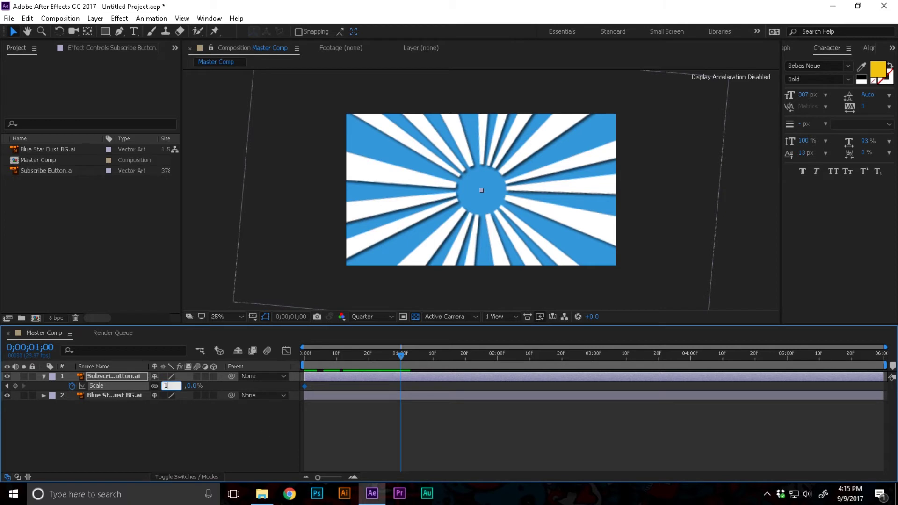
type("20")
key("Return")
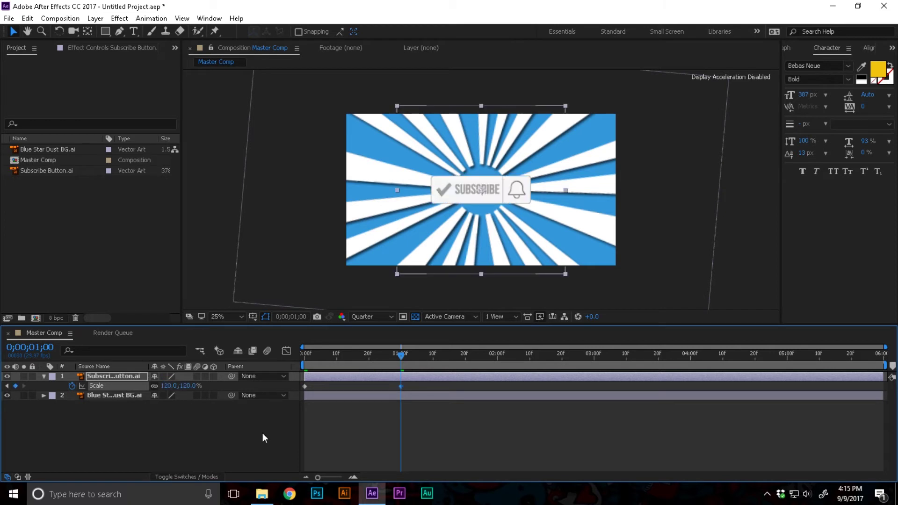
left_click(168, 386)
type("230")
key("Return")
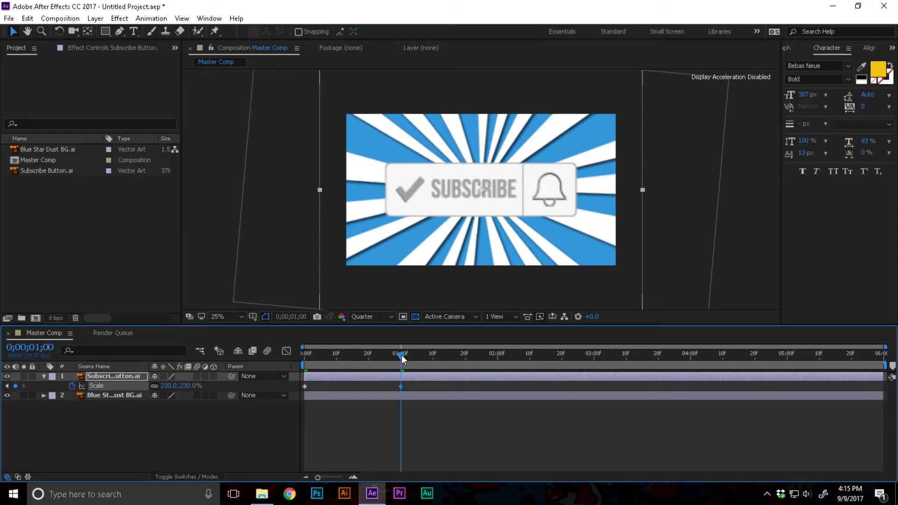
Step: Add Scale keyframes of 200% at 1:20 and 220% at 2:10
left_click_drag(401, 358, 466, 355)
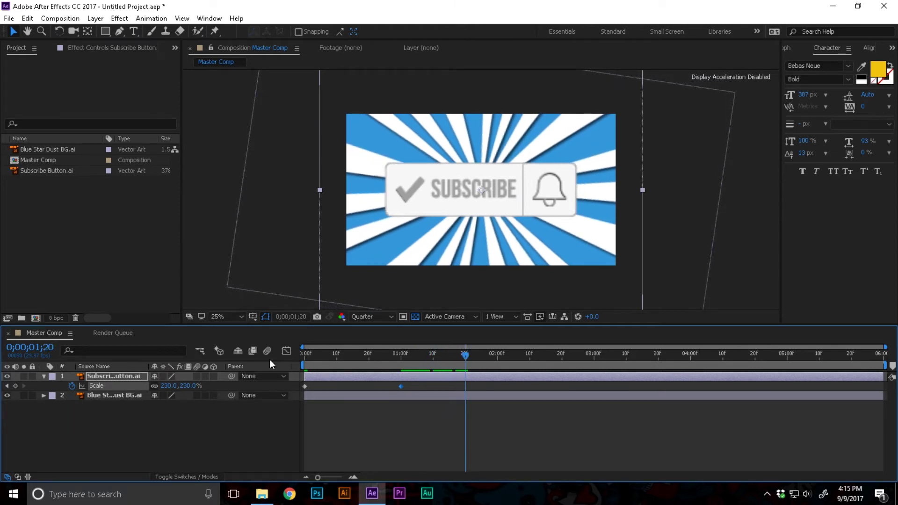
left_click(169, 386)
type("200")
key("Return")
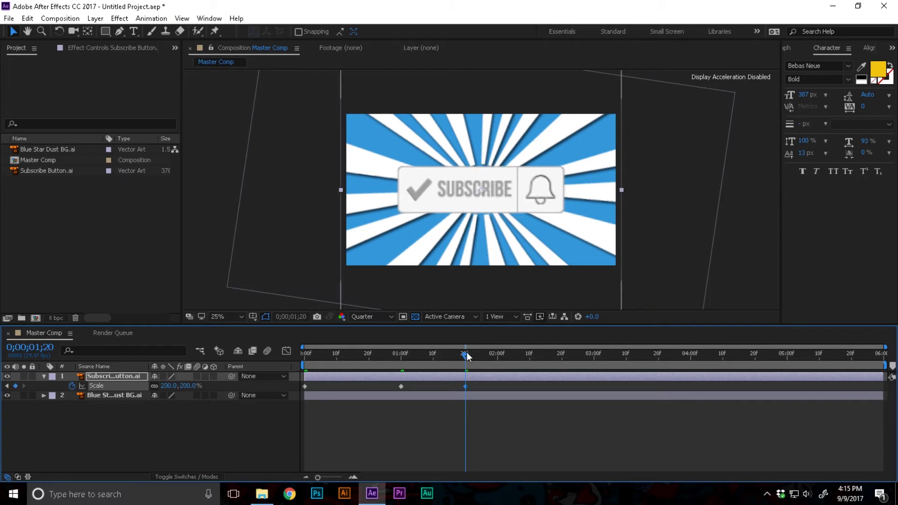
left_click_drag(466, 356, 532, 355)
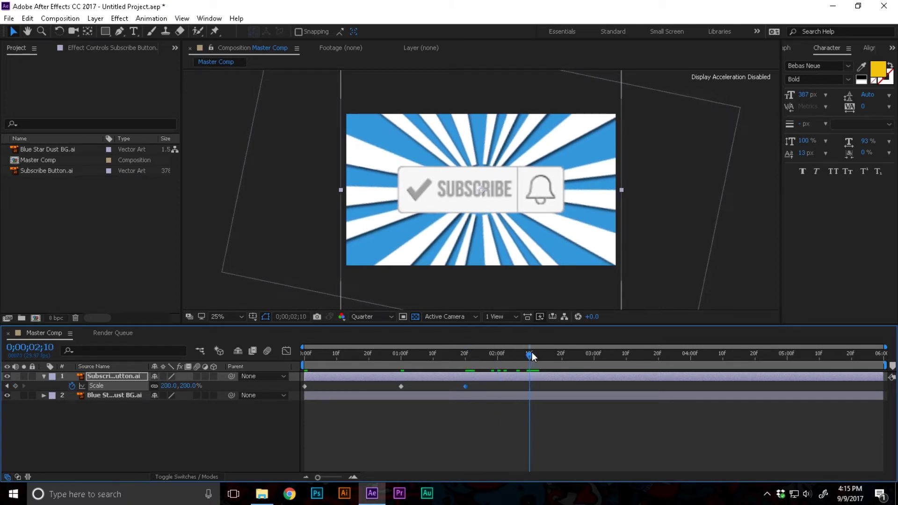
left_click(169, 386)
type("220")
key("Return")
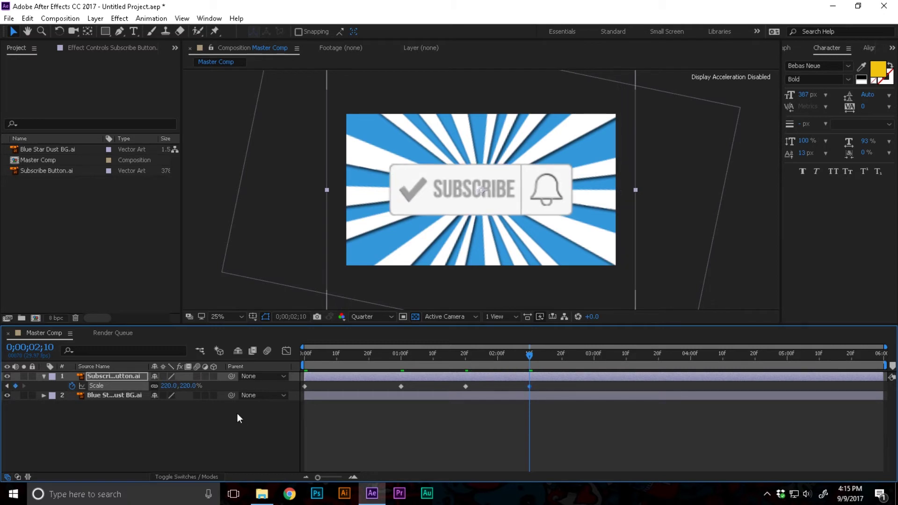
Step: Add 210% at 2:20 and a final 215% at 3:00, then preview the pop-in
left_click_drag(535, 356, 562, 357)
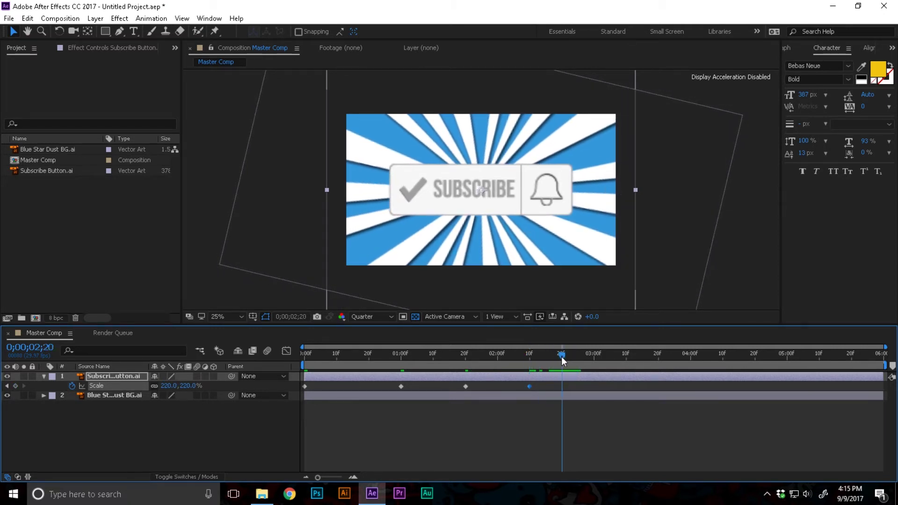
left_click(169, 386)
type("210")
key("Return")
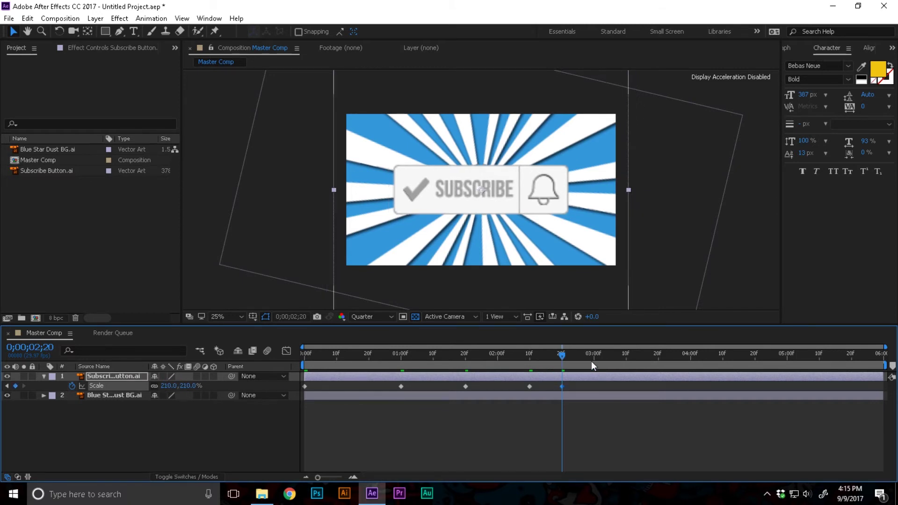
left_click_drag(563, 358, 595, 355)
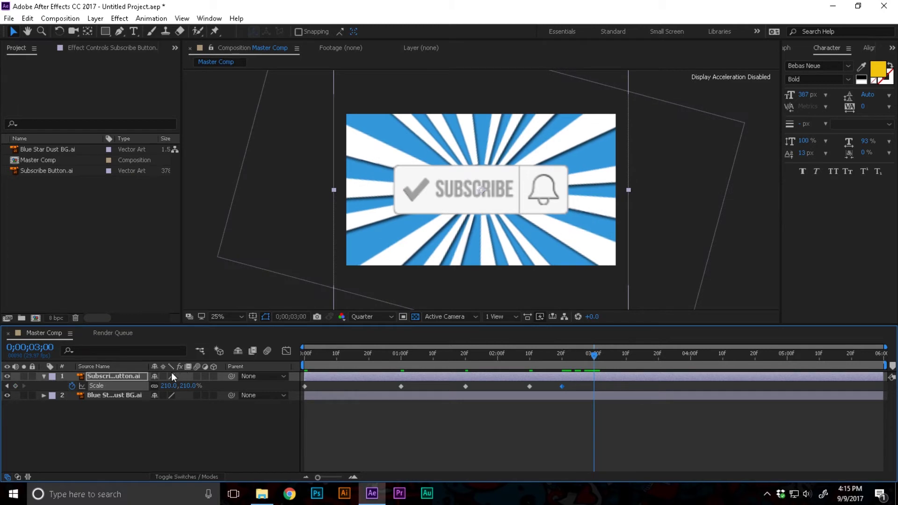
type("215")
key("Return")
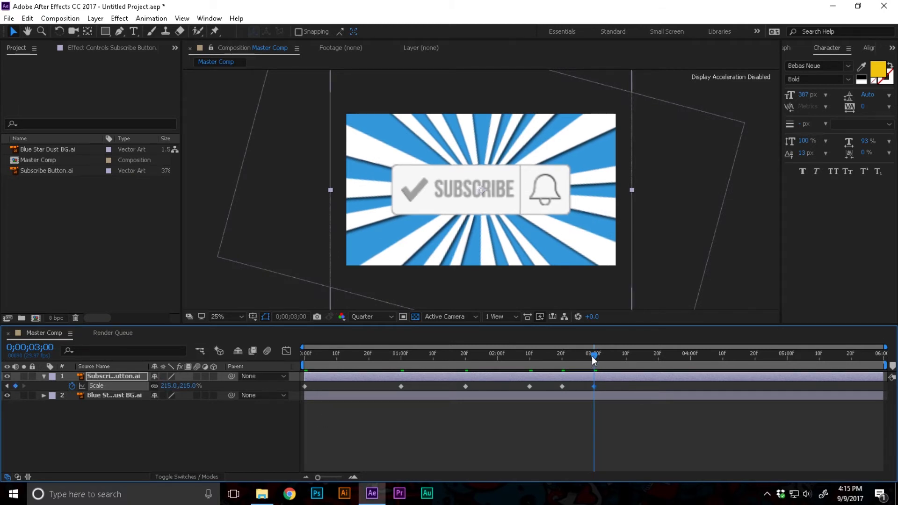
key("space")
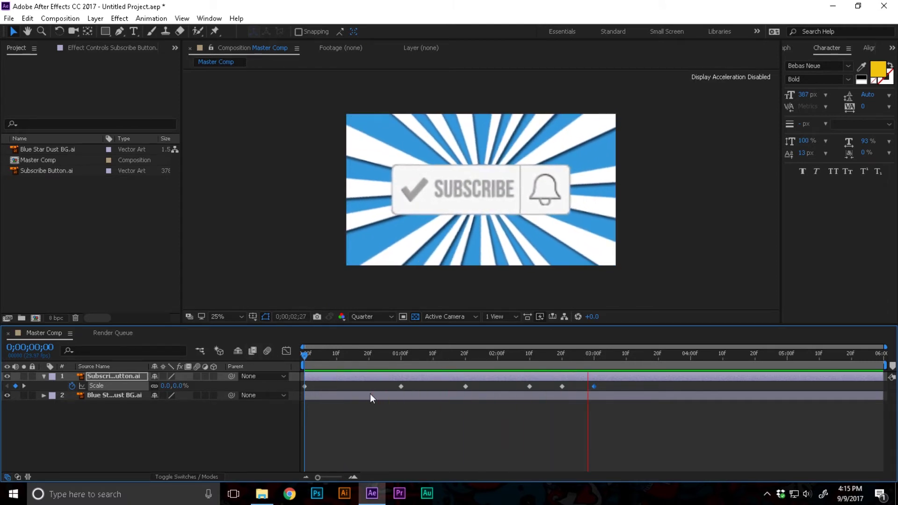
Step: Drag the five later Scale keyframes earlier to bunch them together, then replay
left_click_drag(401, 386, 346, 389)
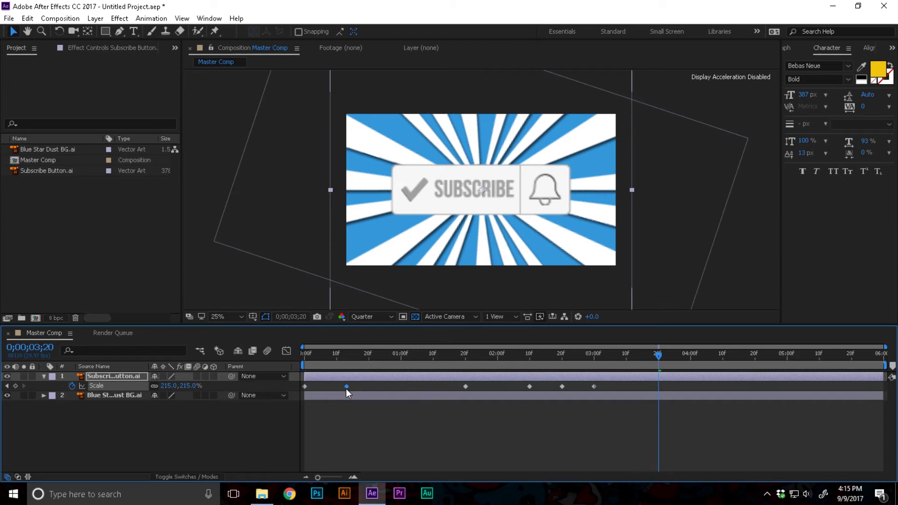
left_click_drag(466, 387, 384, 386)
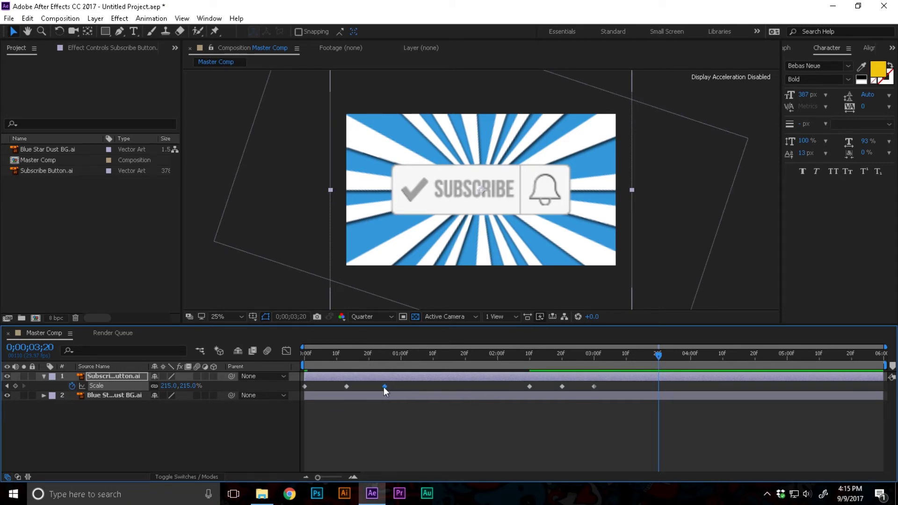
left_click_drag(529, 386, 426, 387)
left_click_drag(562, 387, 458, 388)
left_click_drag(594, 387, 496, 389)
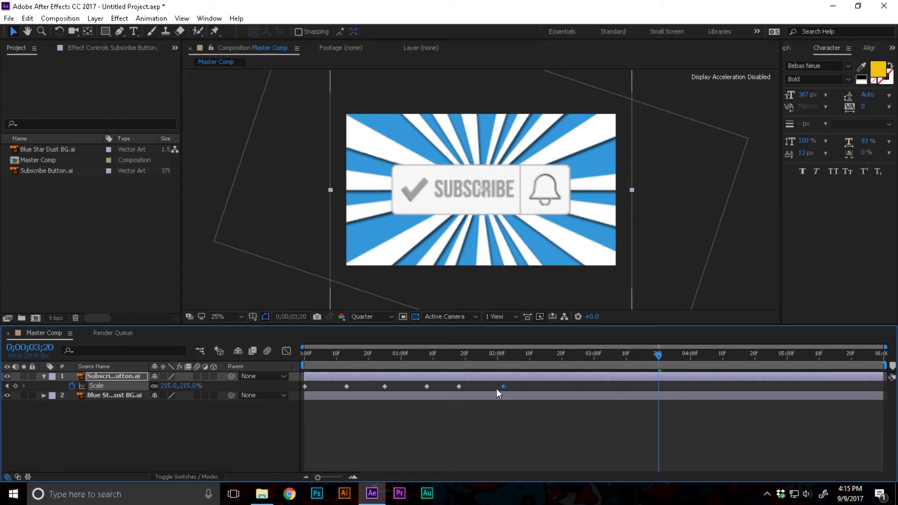
left_click_drag(496, 346, 244, 356)
key("space")
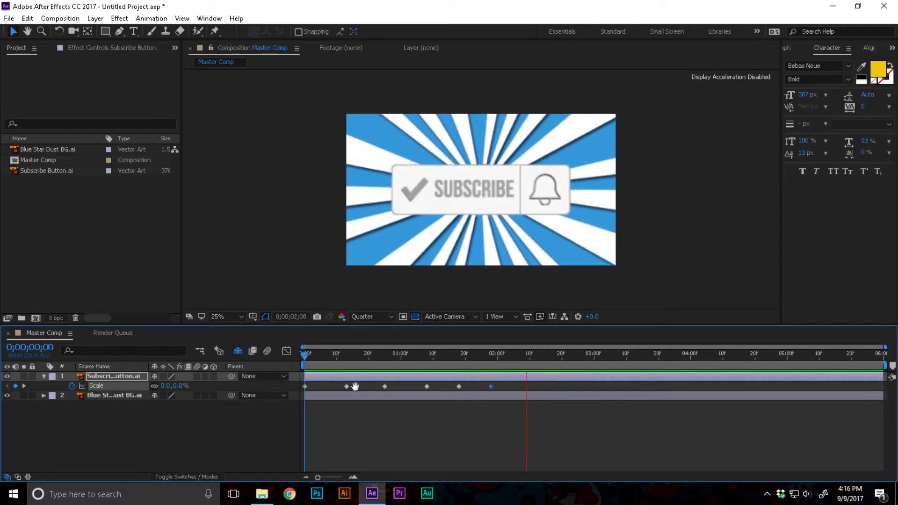
Step: Pull those five keyframes even earlier so the bounce settles around 1.5 seconds
left_click(347, 386)
left_click_drag(347, 386, 330, 387)
left_click_drag(385, 387, 356, 387)
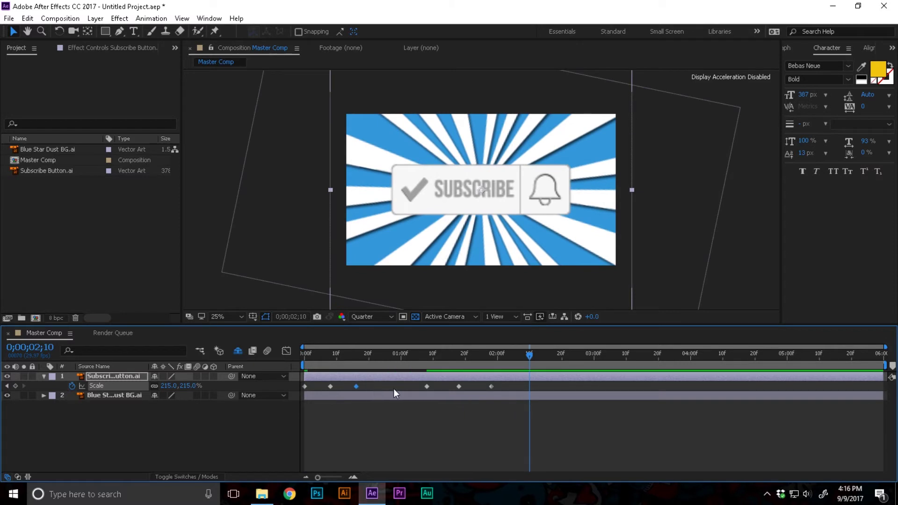
left_click_drag(426, 389, 386, 388)
left_click_drag(459, 388, 424, 389)
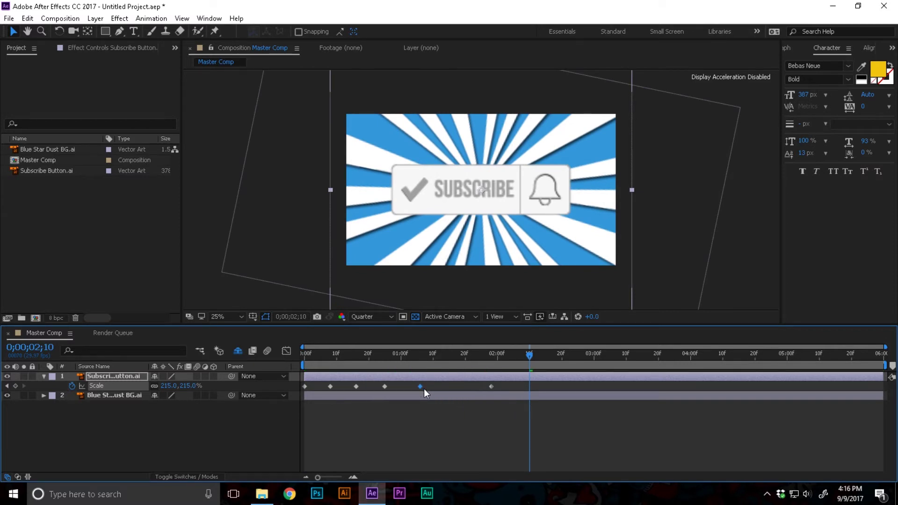
left_click_drag(491, 387, 451, 387)
key("Home")
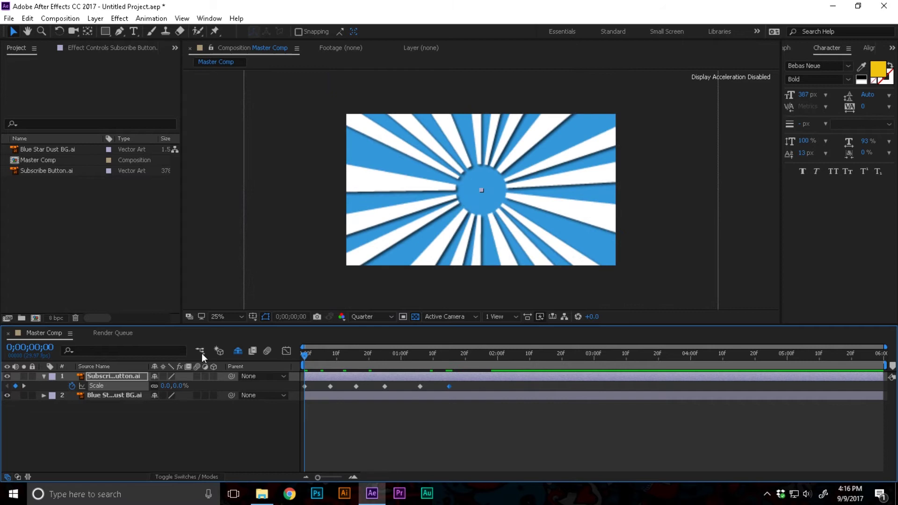
Step: Select all six Scale keyframes and apply Easy Ease via Keyframe Assistant
key("space")
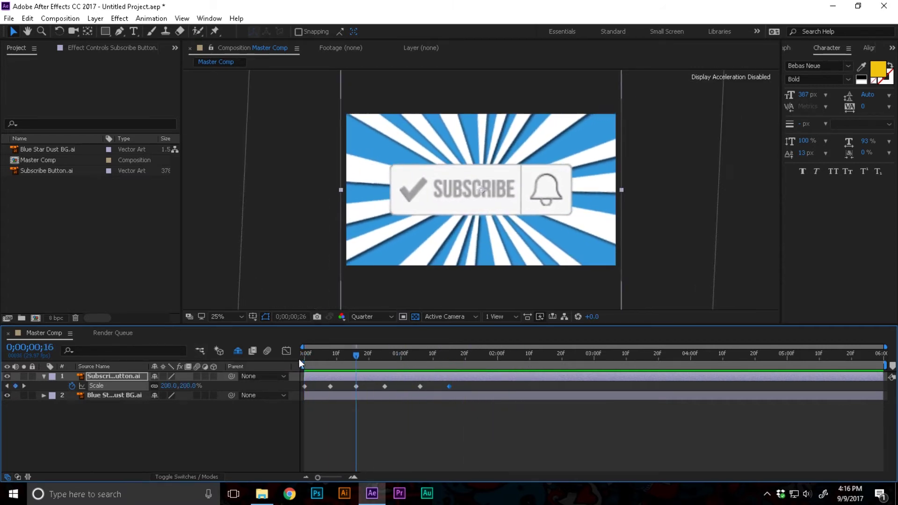
key("space")
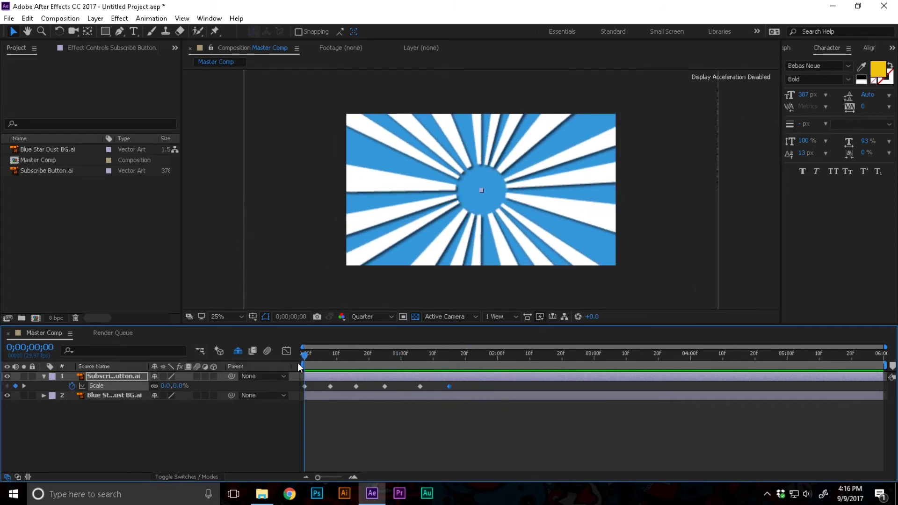
left_click(420, 386, "shift")
left_click(385, 386, "shift")
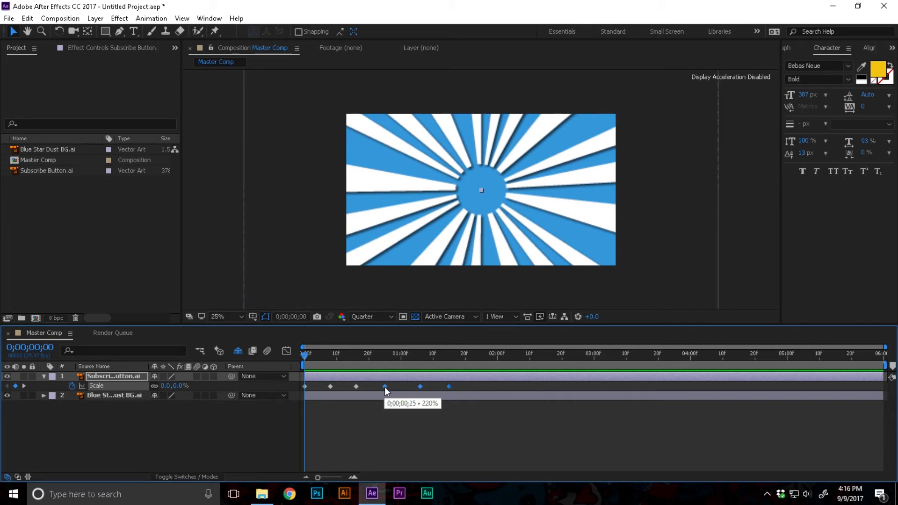
left_click(356, 387, "shift")
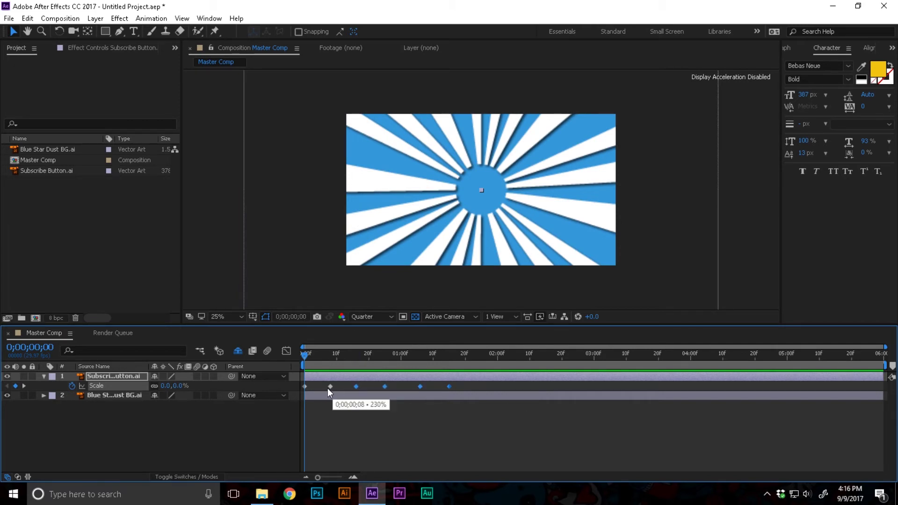
left_click(330, 387, "shift")
right_click(330, 386)
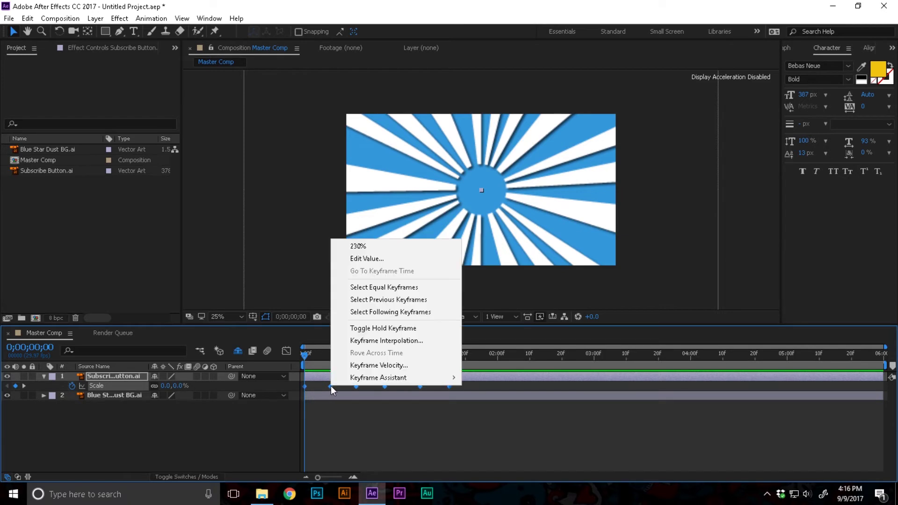
mouse_move(335, 381)
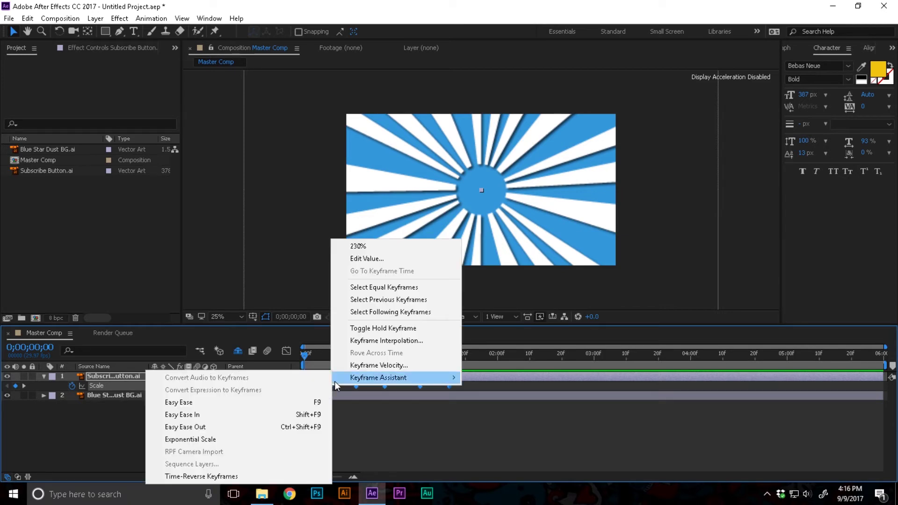
left_click(236, 403)
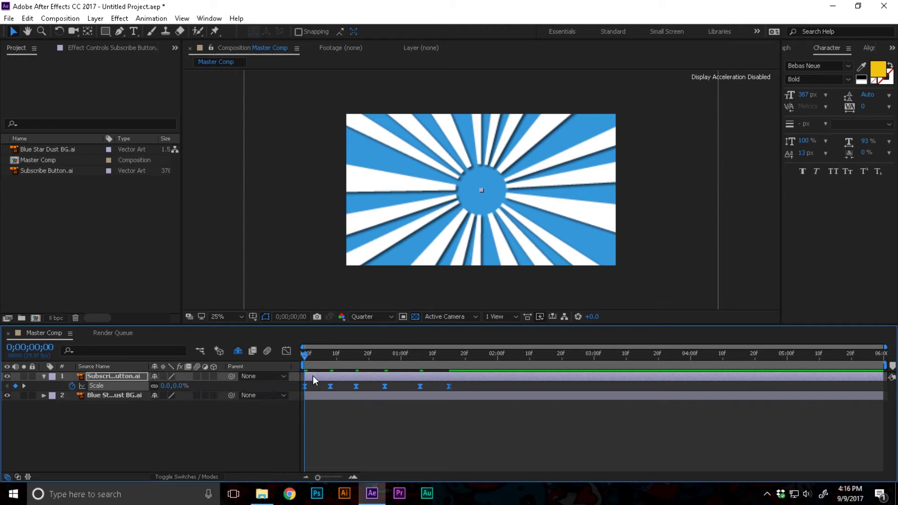
Step: Preview the eased pop-in and park the current time at 2 seconds
key("space")
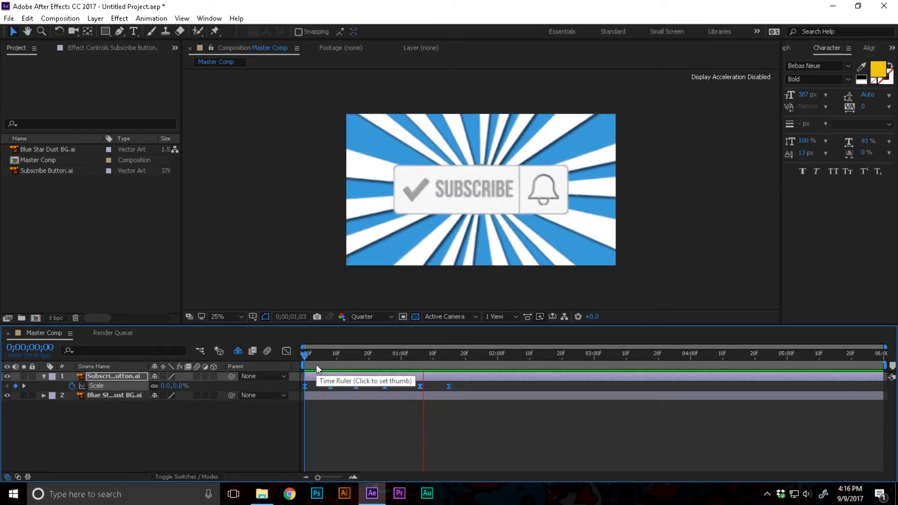
key("space")
left_click(484, 430)
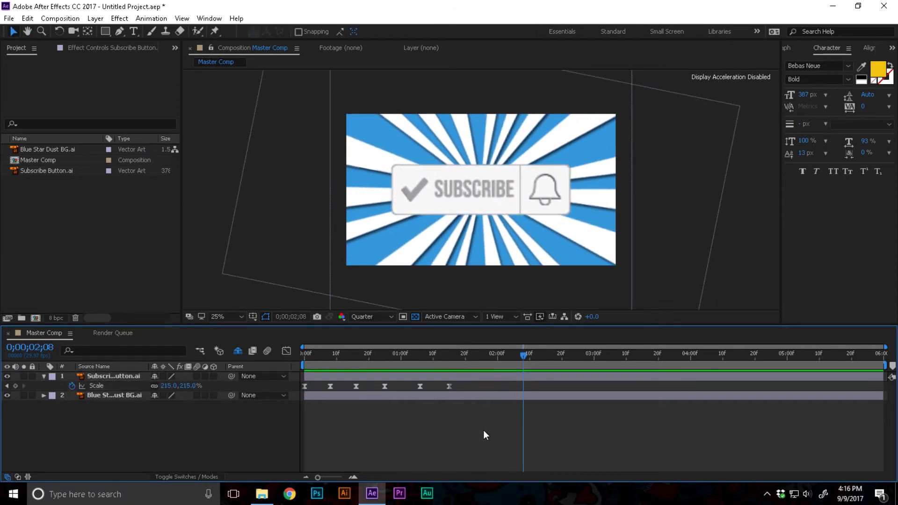
left_click_drag(523, 357, 498, 357)
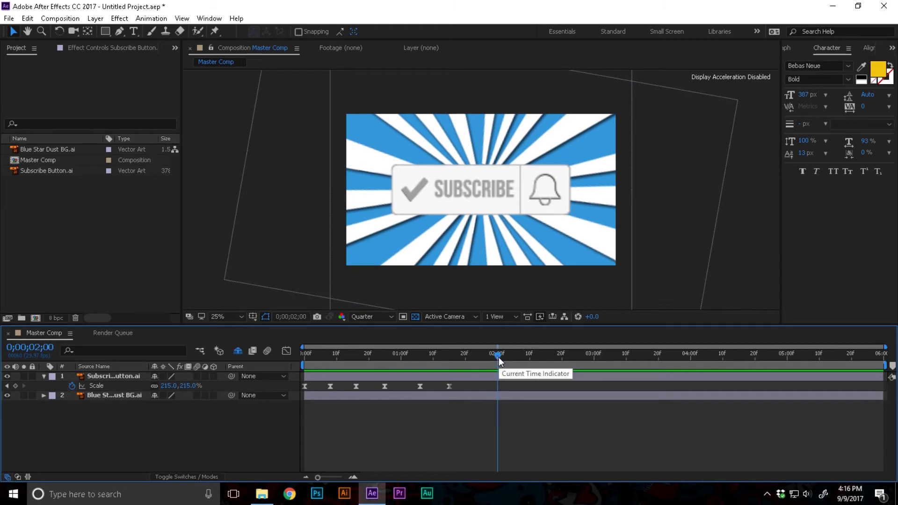
Step: Collapse the button layer and switch to File Explorer for computer-mouse-cursor.png
key("u")
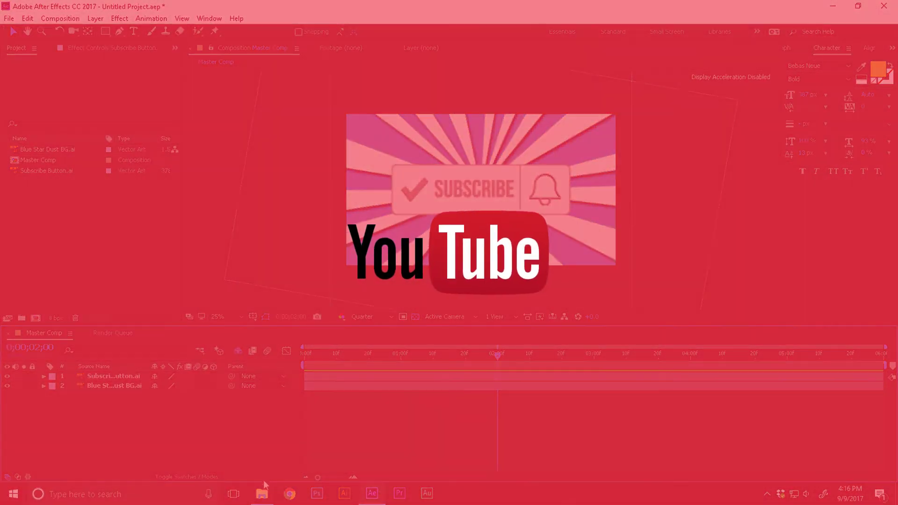
left_click(262, 493)
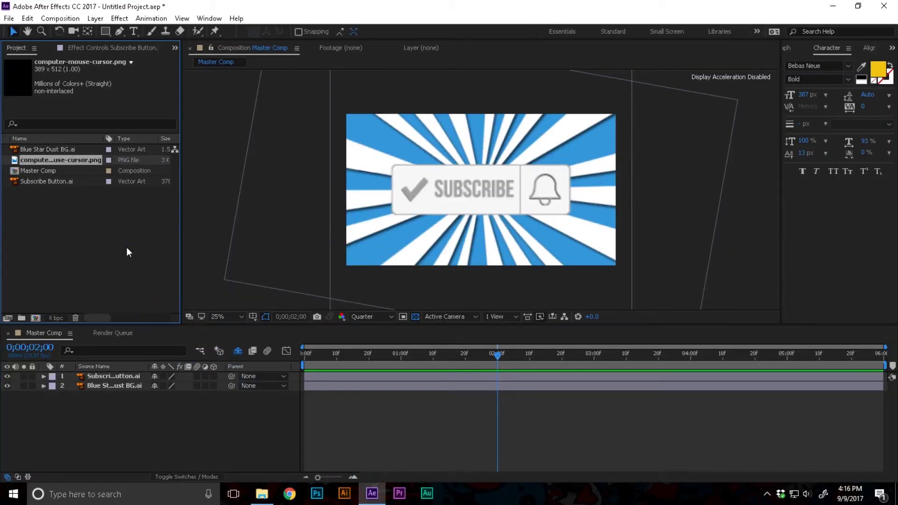
Step: Place computer-mouse-cursor.png at 2 seconds as layer 1 and preview it
left_click_drag(51, 161, 60, 461)
key("ctrl+shift+]")
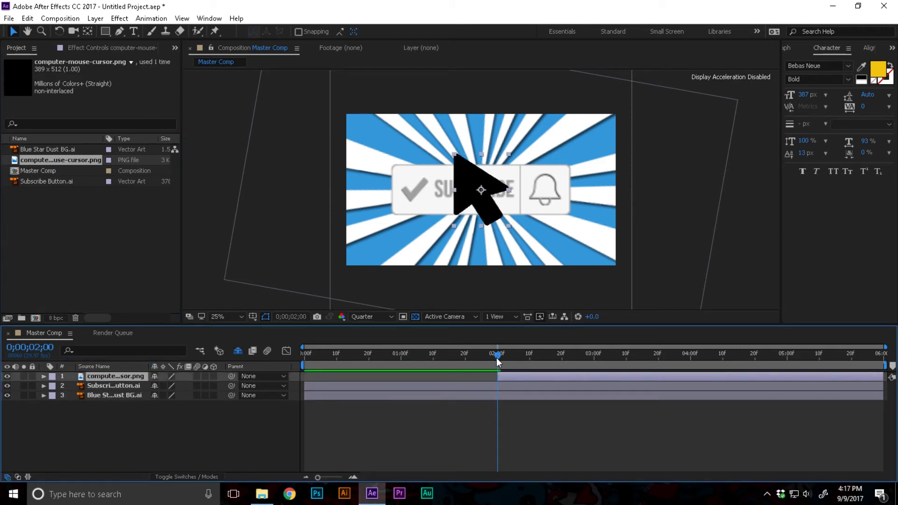
left_click_drag(498, 362, 254, 360)
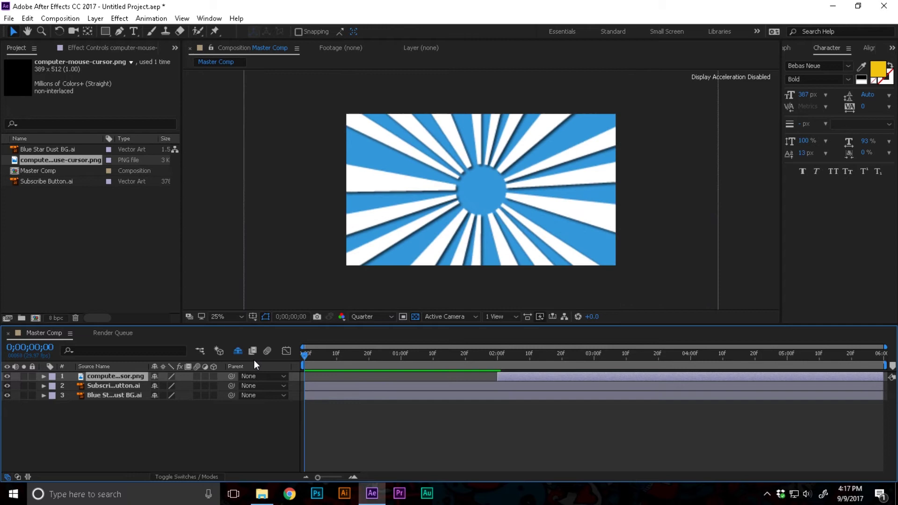
key("space")
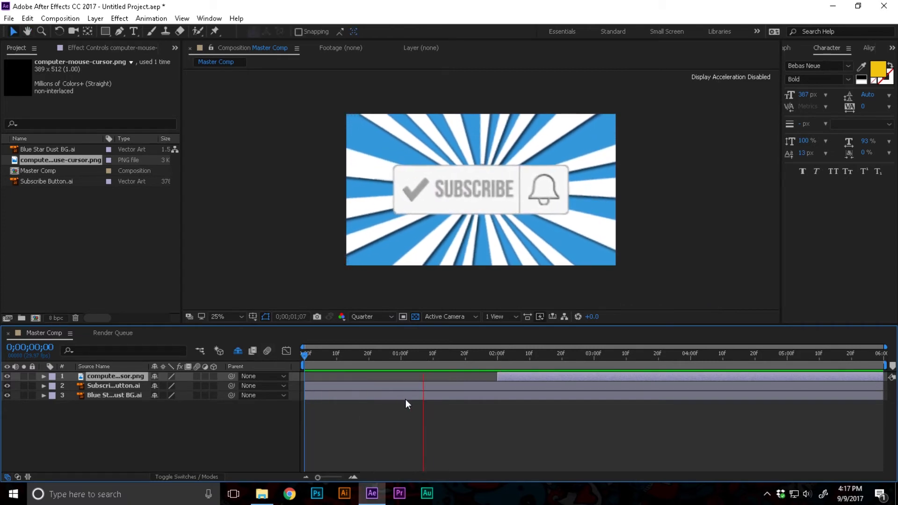
left_click(492, 361)
left_click_drag(492, 361, 498, 358)
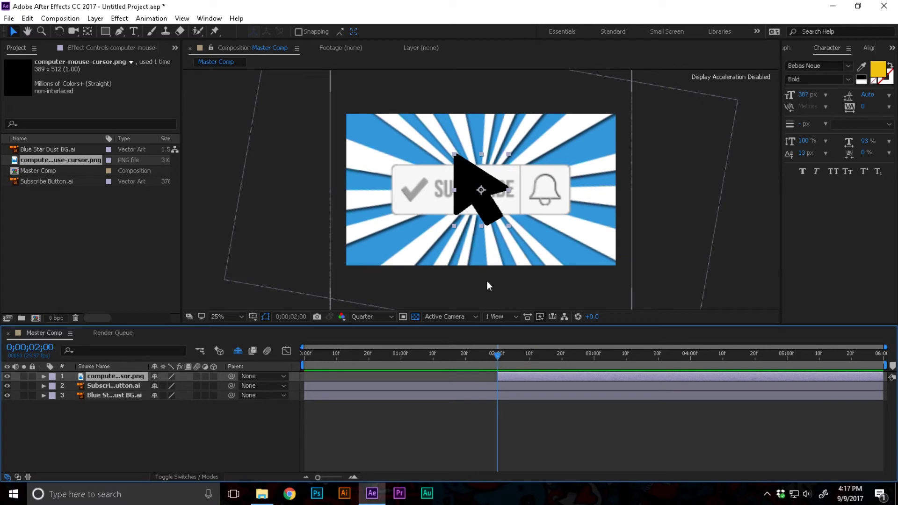
Step: Keyframe the cursor's Position, sliding from the lower left at 2:00 to the bell at 4:00
left_click(44, 377)
left_click(53, 385)
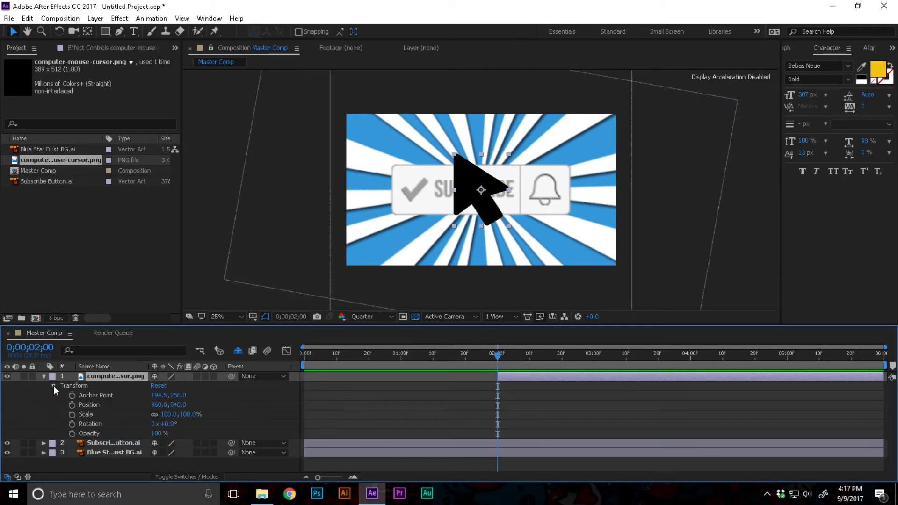
left_click(73, 406)
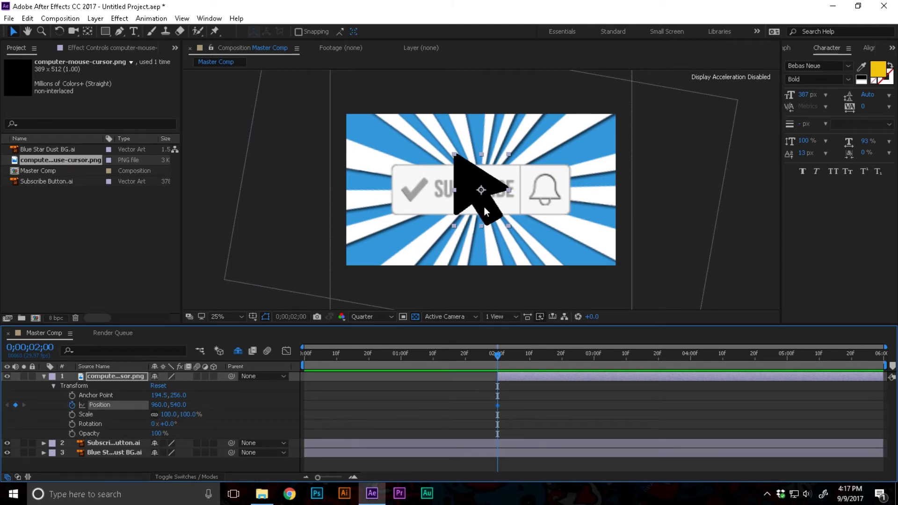
left_click_drag(472, 210, 334, 298)
left_click_drag(498, 356, 688, 361)
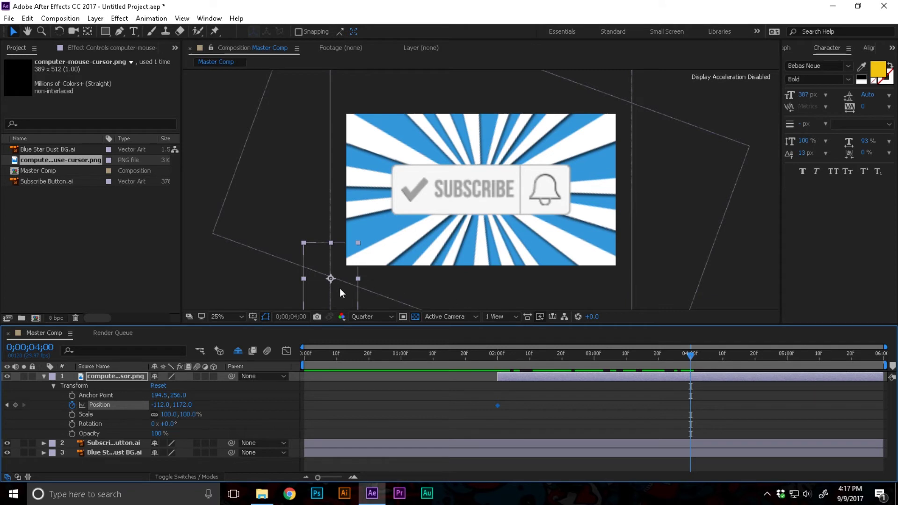
left_click_drag(340, 289, 581, 234)
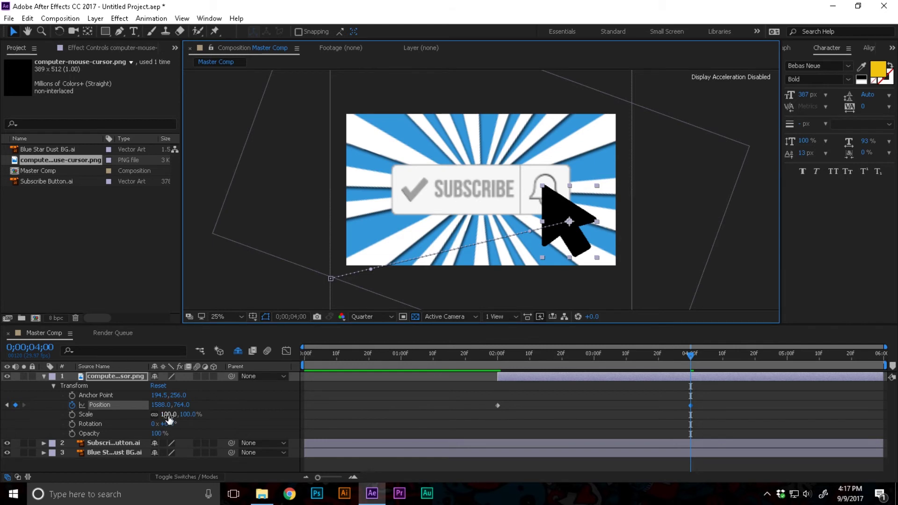
Step: Shrink the cursor to 75%, align its tip over the bell, and preview the motion
left_click_drag(169, 415, 155, 415)
left_click_drag(574, 233, 568, 228)
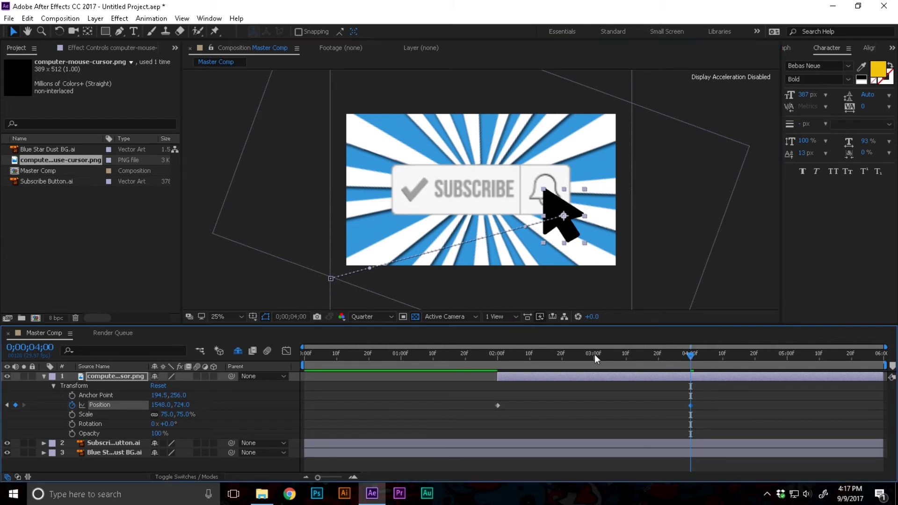
left_click_drag(594, 354, 279, 354)
key("space")
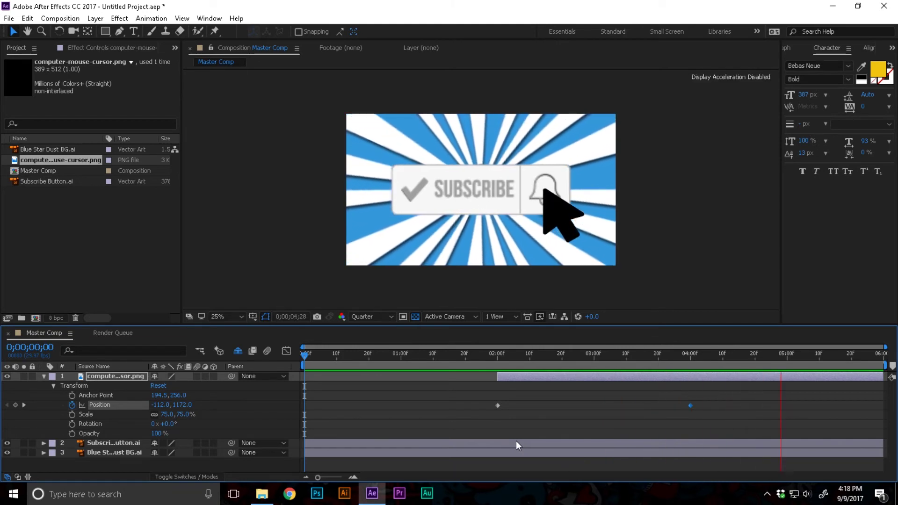
key("space")
left_click_drag(816, 357, 725, 359)
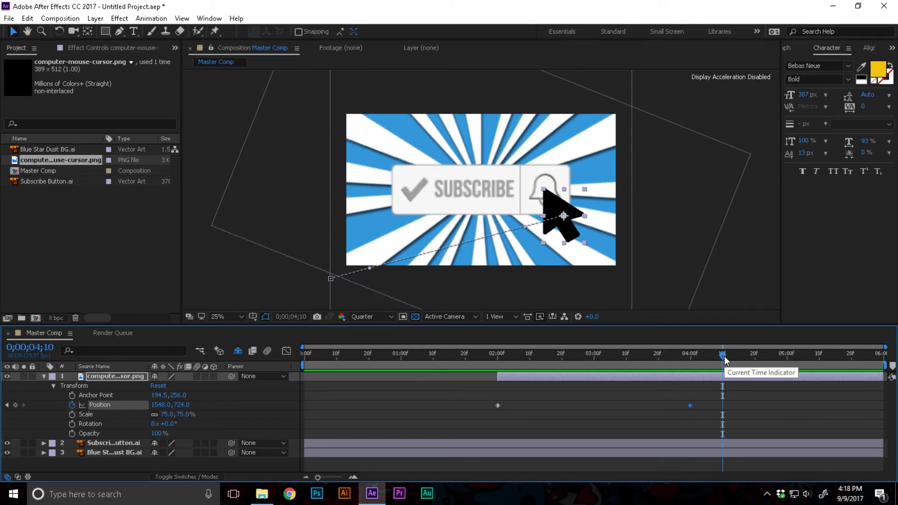
left_click_drag(726, 355, 699, 355)
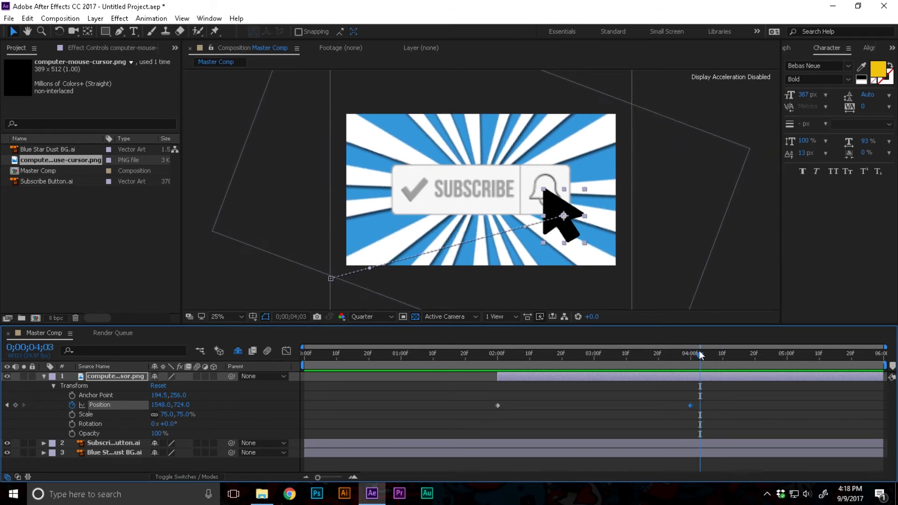
Step: Collapse the cursor layer and bring in Active.ai from File Explorer
left_click(43, 377)
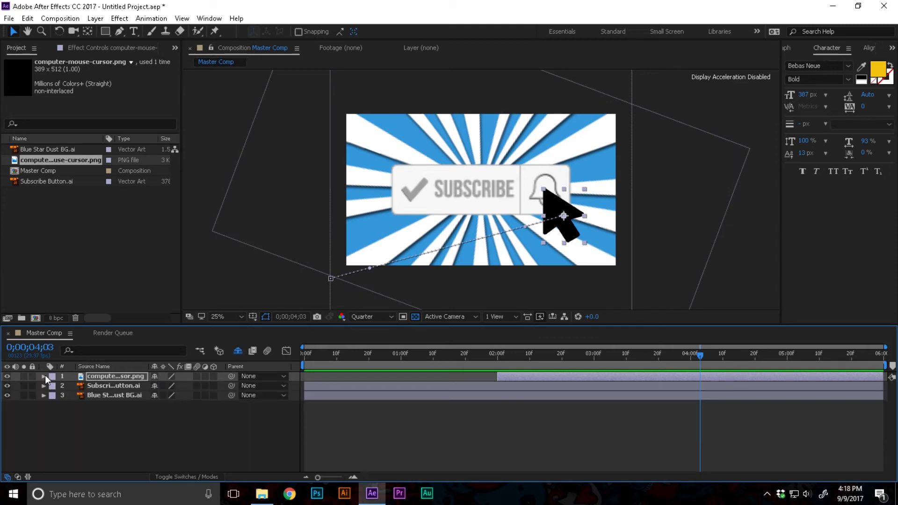
left_click(261, 494)
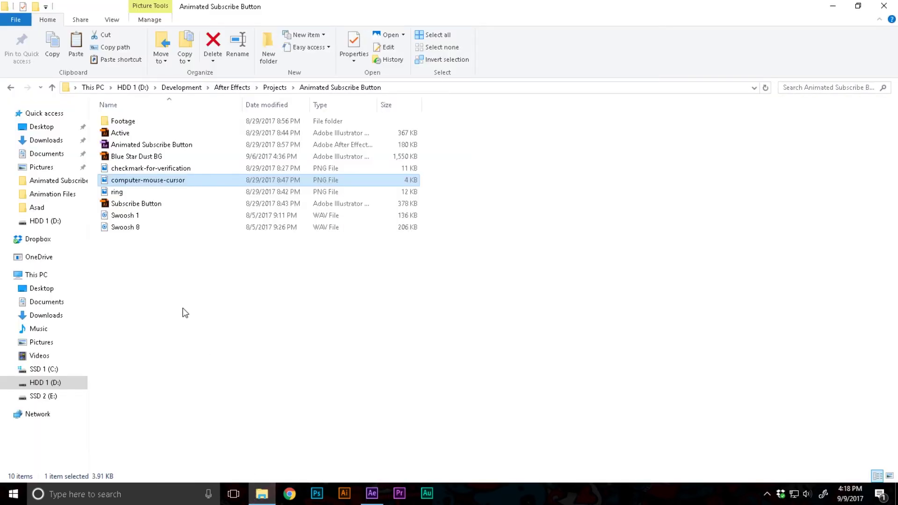
key("alt+Tab")
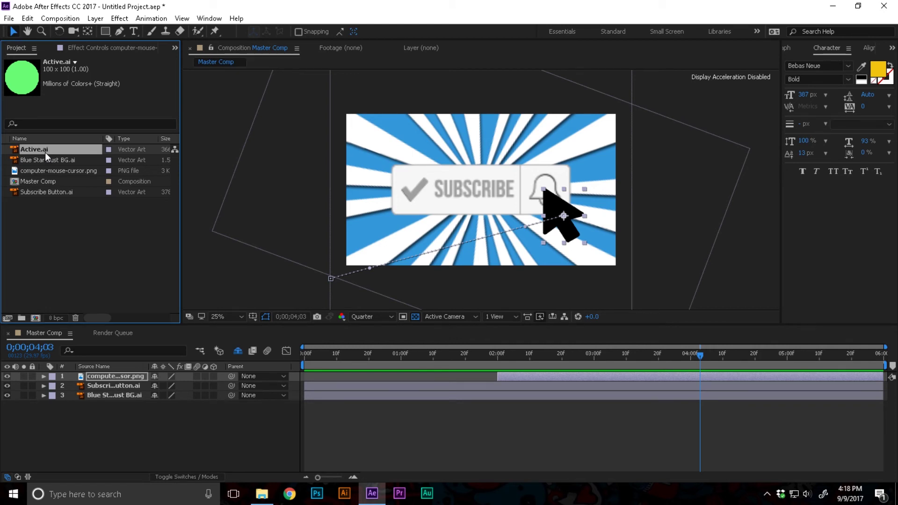
Step: Add Active.ai as a green dot starting at the current time, duplicate it, and move one copy onto the bell
left_click_drag(45, 153, 149, 374)
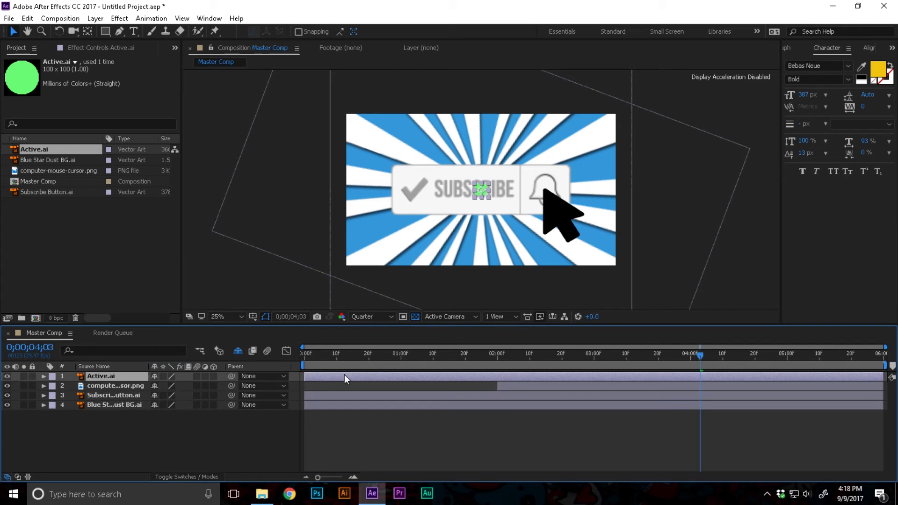
left_click_drag(304, 377, 700, 375)
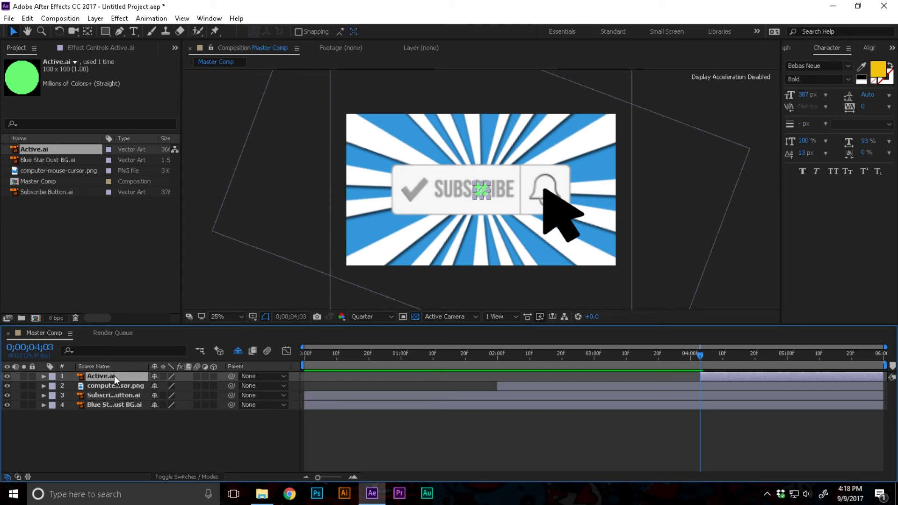
key("ctrl+d")
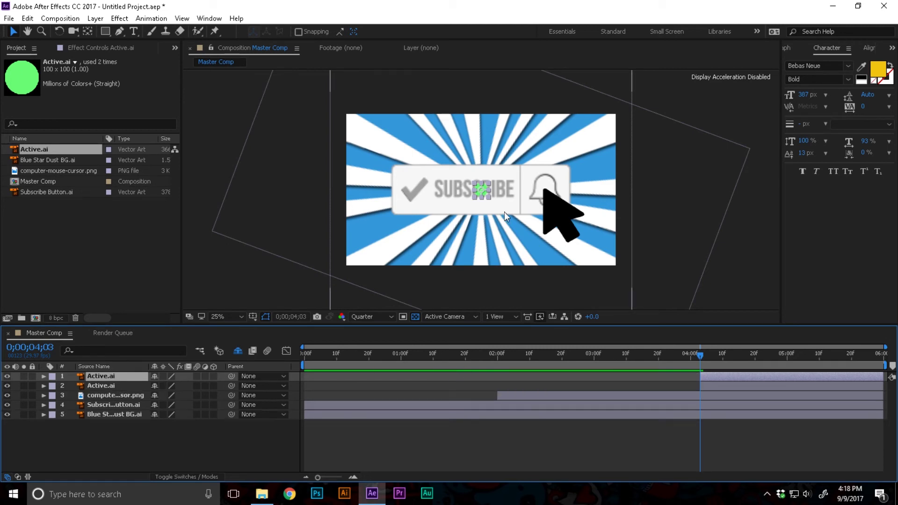
left_click_drag(485, 190, 561, 185)
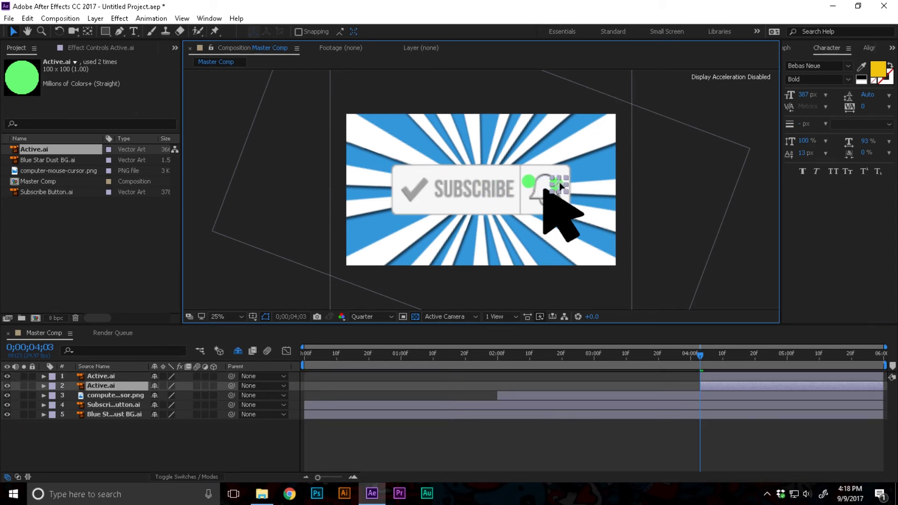
Step: Scale both green dots down to 76% and preview the animation from the start
left_click(530, 184, "shift")
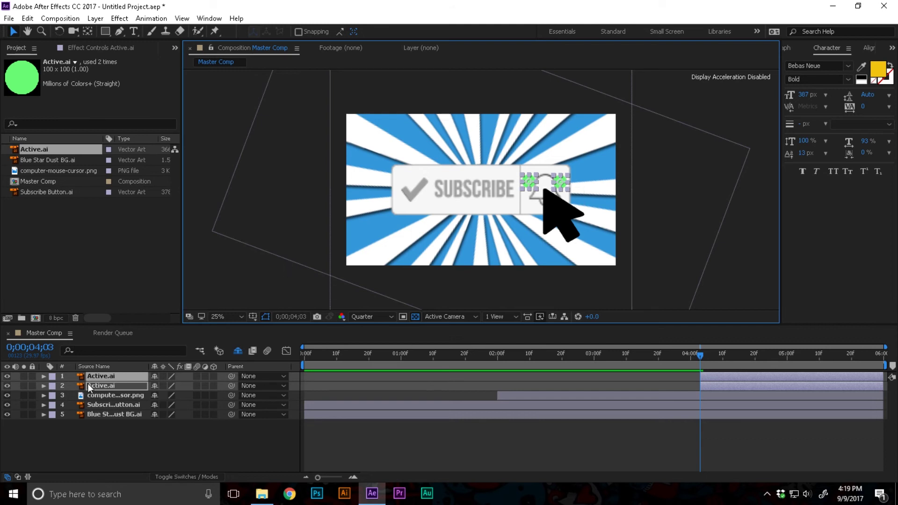
key("s")
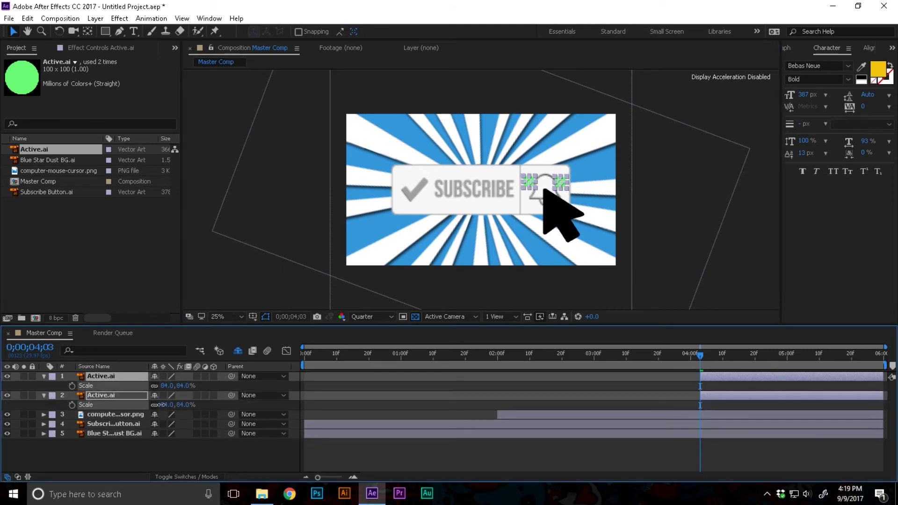
left_click_drag(160, 406, 159, 405)
left_click(269, 266)
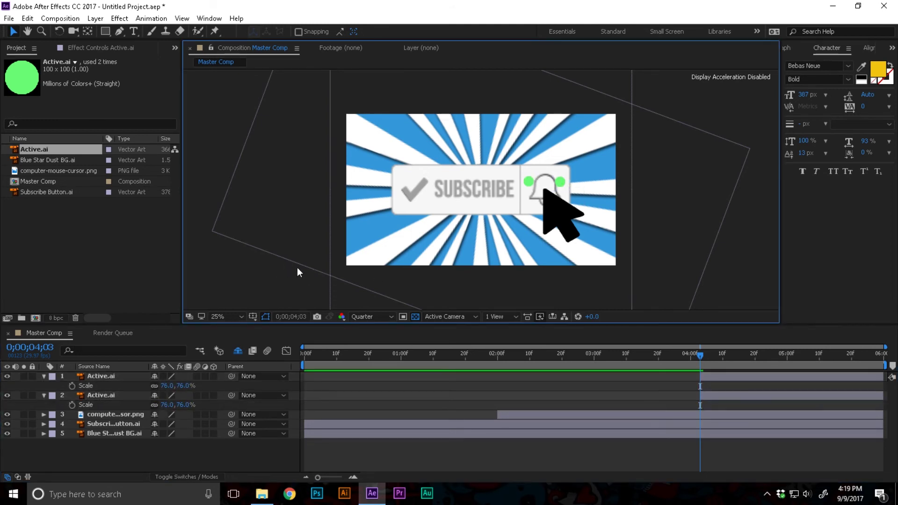
key("space")
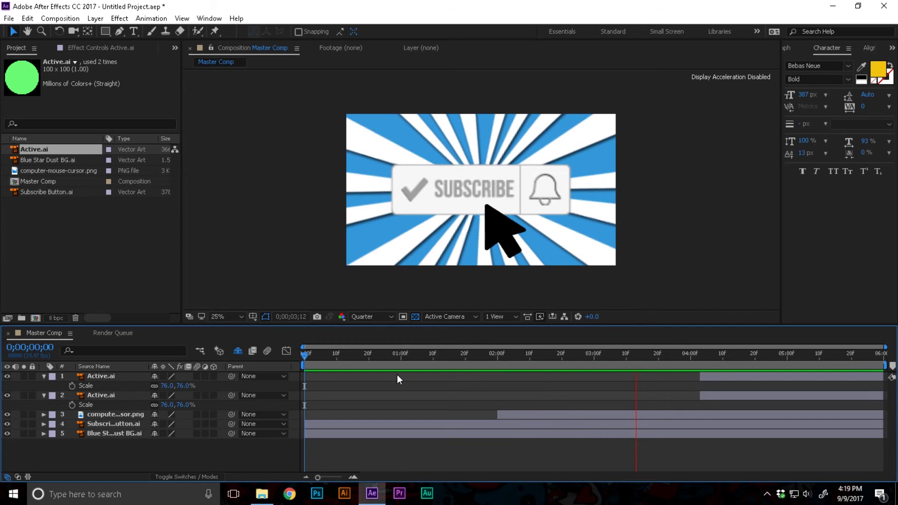
Step: At 4;20, drag the cursor layer's Position off the frame toward the lower right
left_click(789, 369)
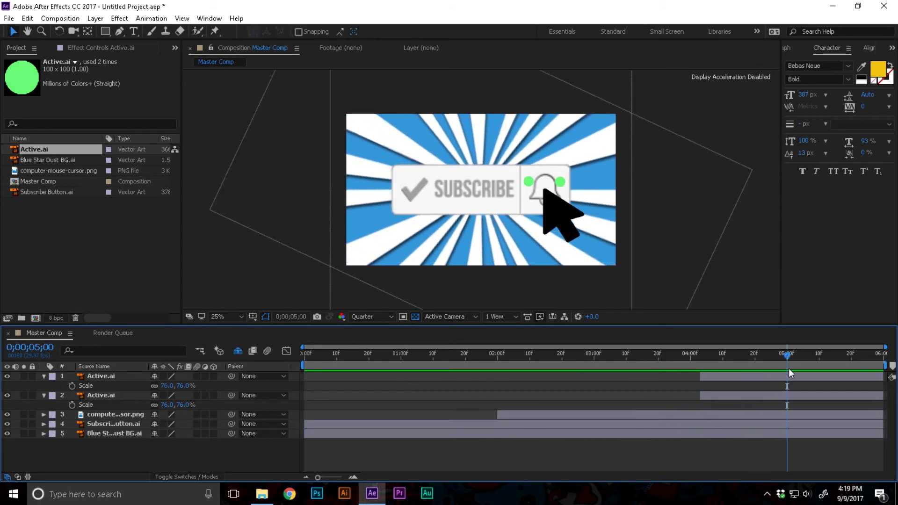
left_click_drag(790, 358, 757, 356)
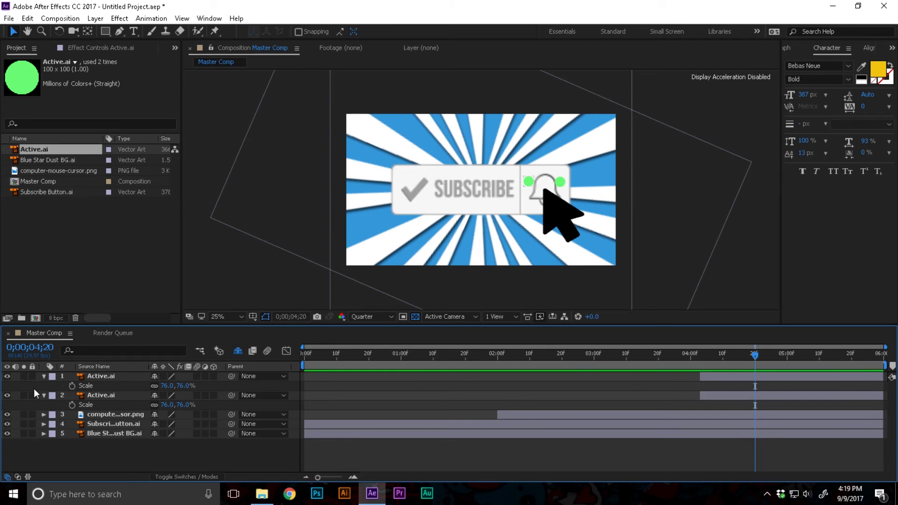
left_click(44, 396)
left_click(46, 376)
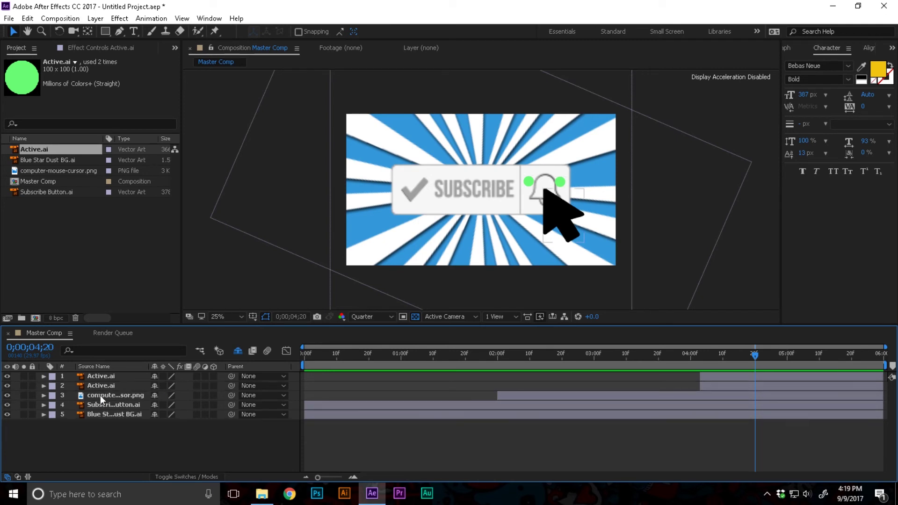
left_click(100, 395)
left_click(44, 396)
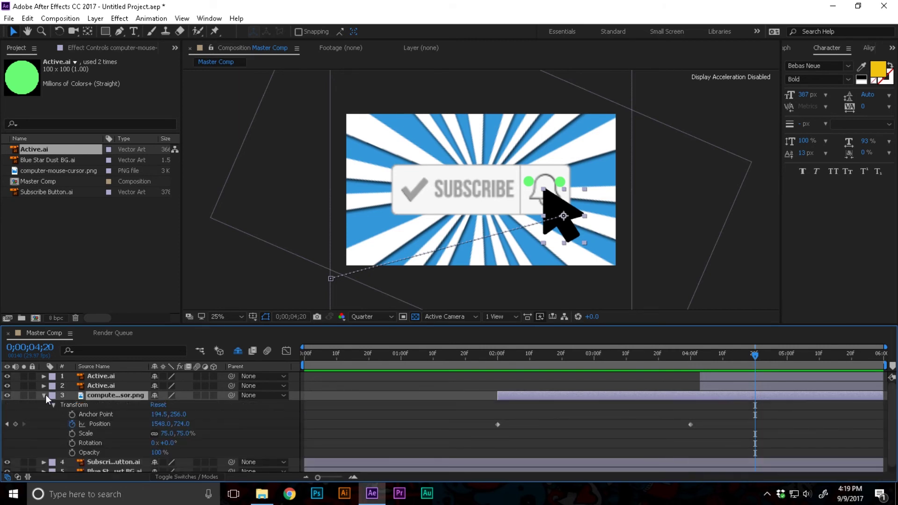
left_click(44, 396)
key("p")
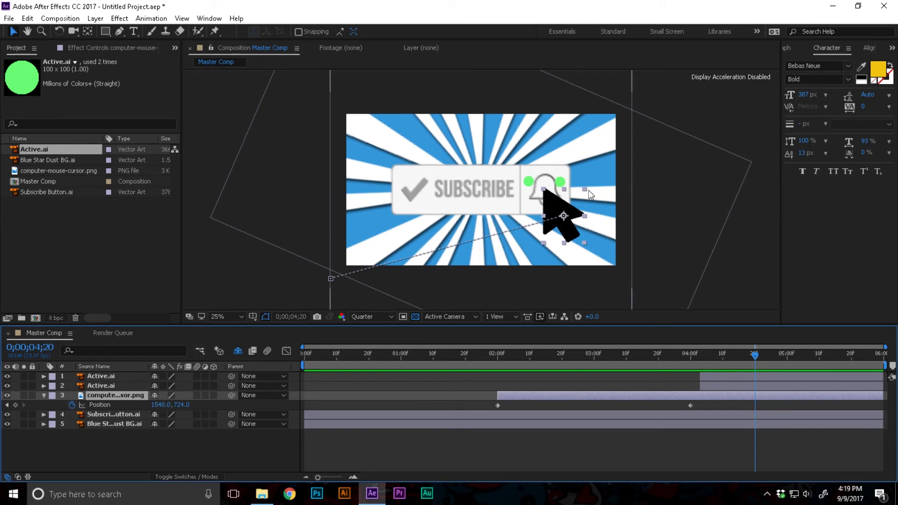
left_click_drag(572, 232, 646, 291)
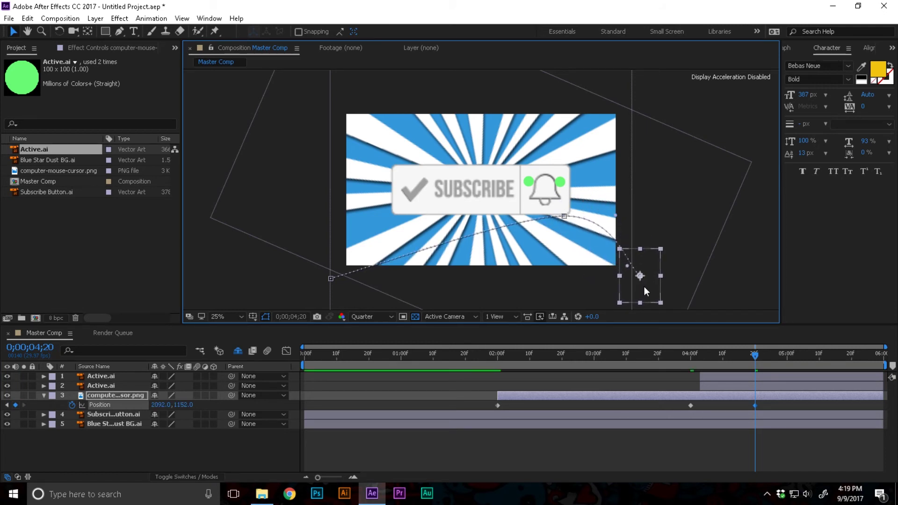
Step: Scrub back through the cursor's exit and check its Position at the 4-second keyframe
left_click(756, 355)
key("Page_Up")
left_click_drag(756, 355, 720, 354)
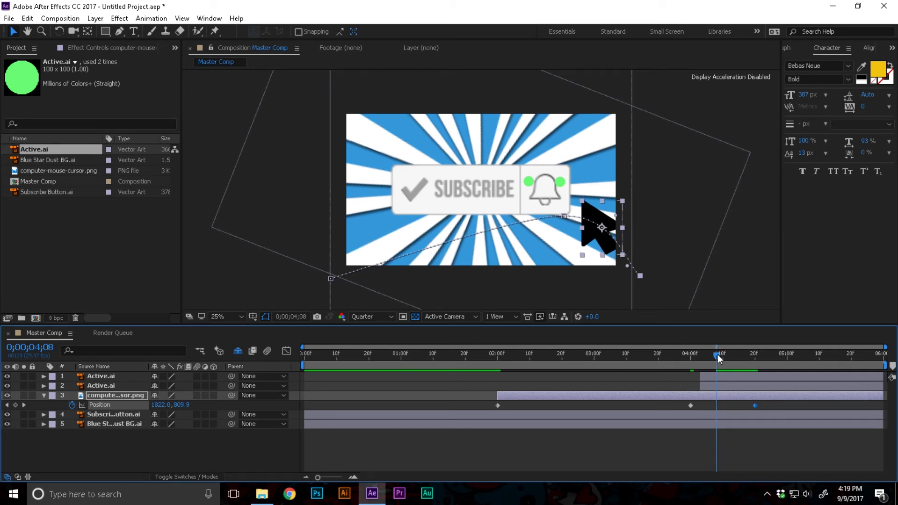
left_click(691, 406)
left_click_drag(704, 356, 689, 356)
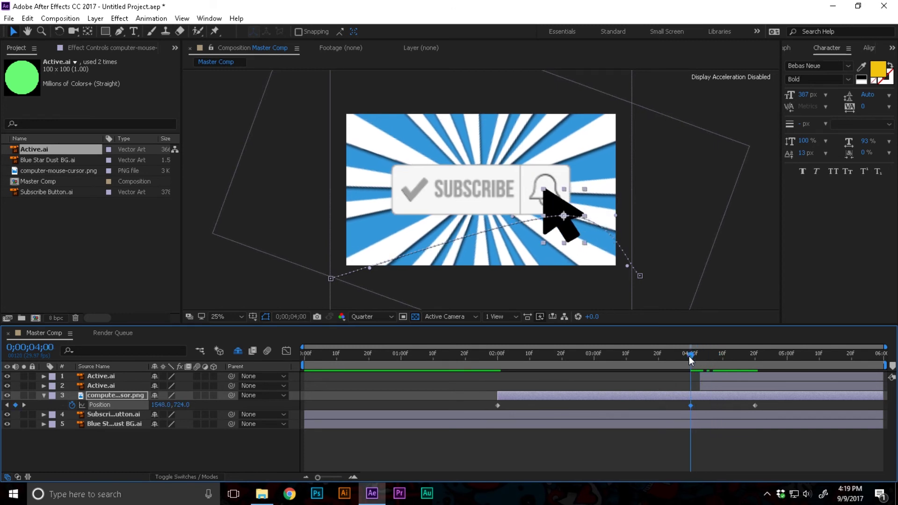
left_click(160, 405)
Step: At 4;08, set the cursor's Position to 1548, 724 so it stays on the bell
left_click_drag(693, 362, 717, 357)
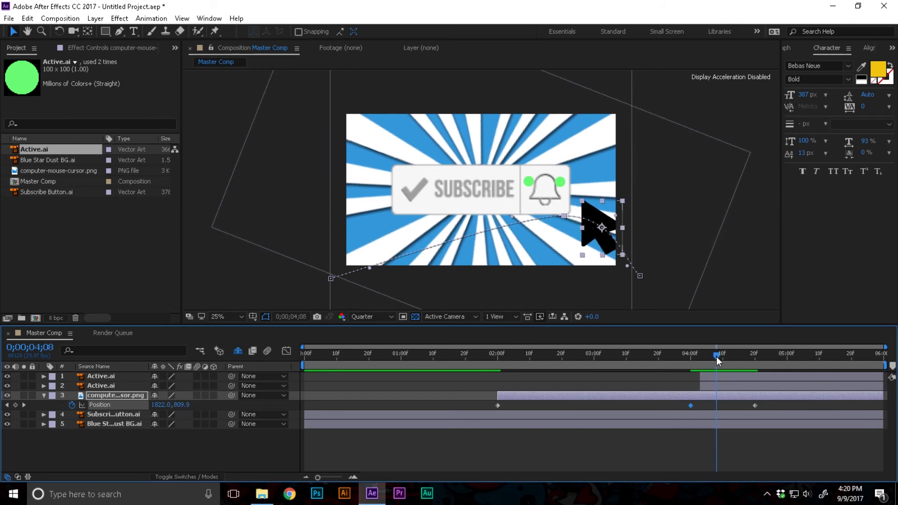
left_click(192, 404)
left_click(161, 405)
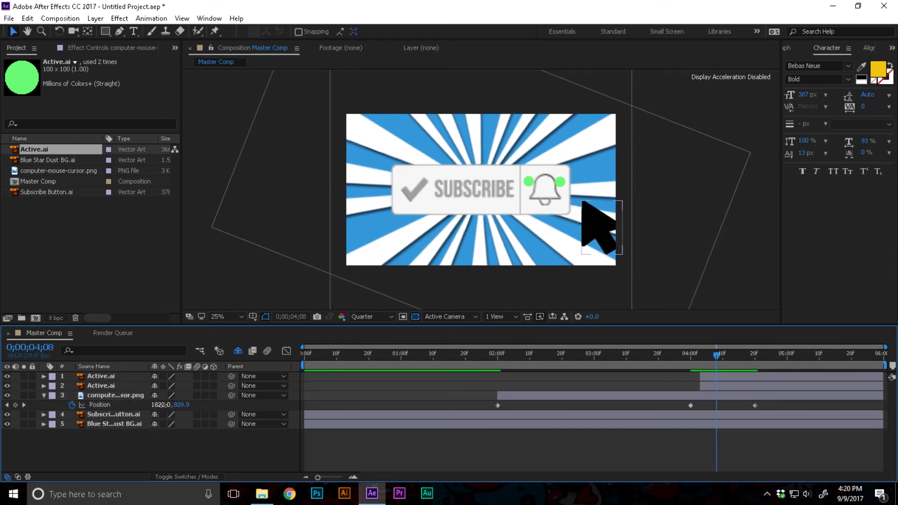
type("1548")
key("Return")
left_click(182, 405)
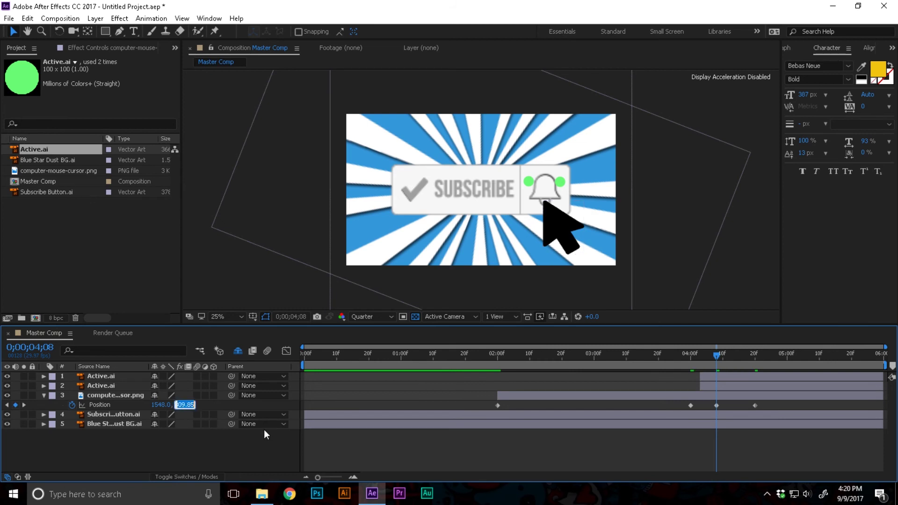
type("724")
key("Return")
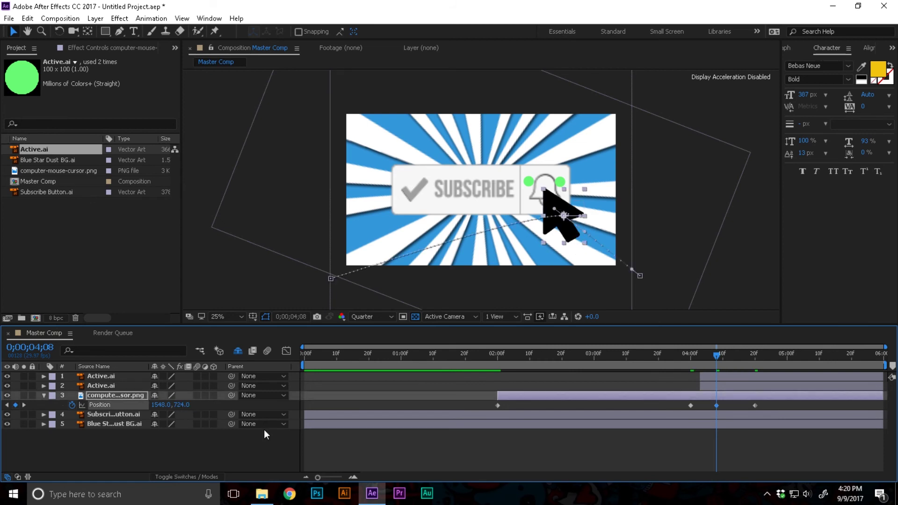
Step: Preview the animation from the first frame to check the cursor's exit motion
left_click(585, 220)
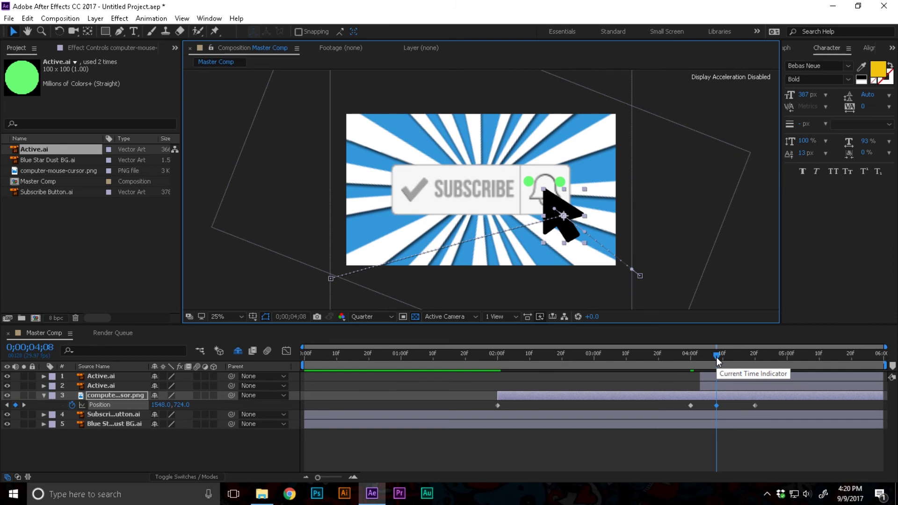
left_click_drag(717, 357, 285, 350)
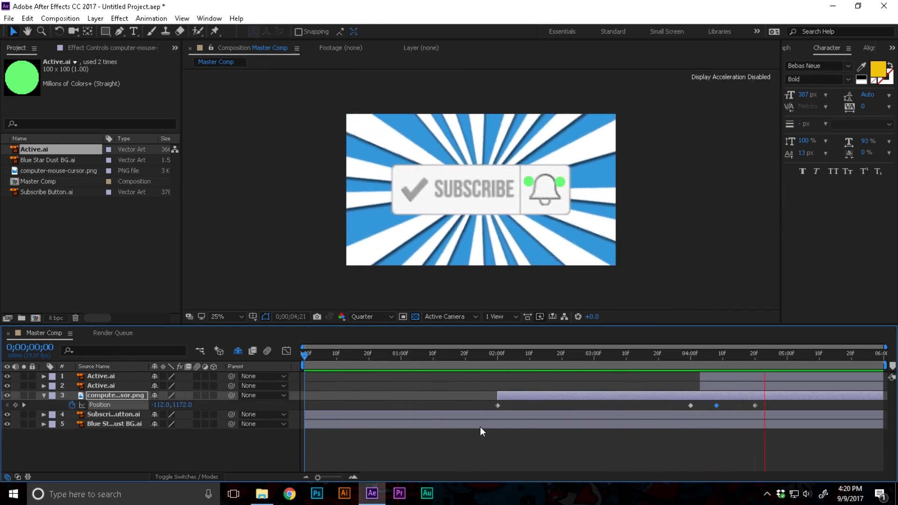
key("space")
left_click_drag(837, 352, 285, 358)
key("space")
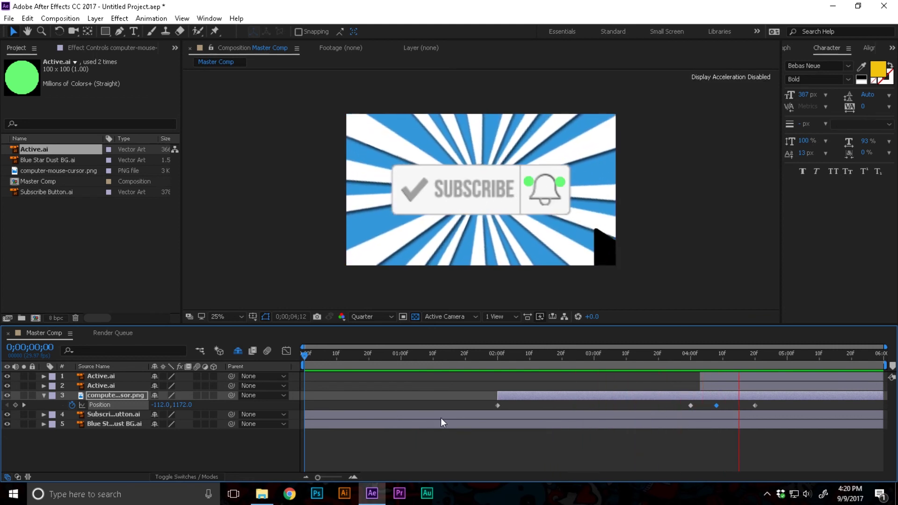
key("space")
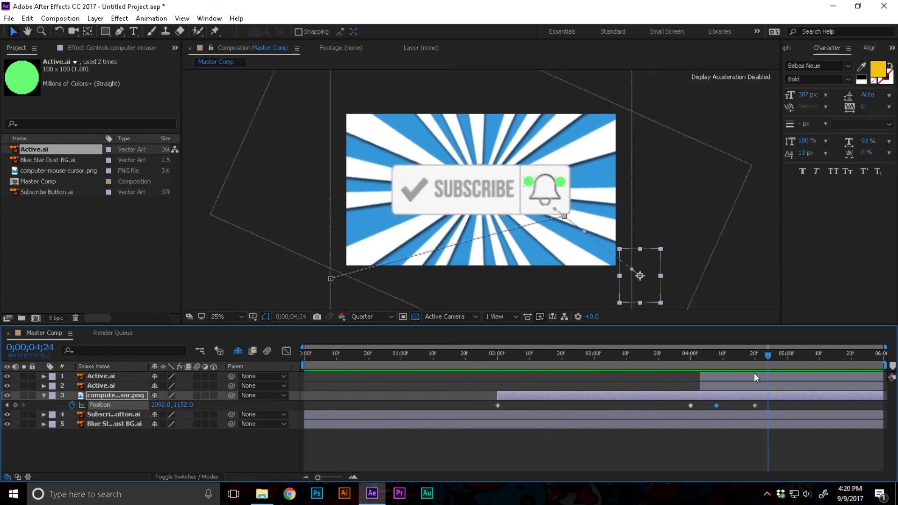
Step: Import Swoosh 1.wav and Swoosh 8.wav from the sound folder into the Project panel
left_click(262, 493)
left_click(156, 259)
left_click_drag(157, 263, 225, 440)
left_click(45, 241)
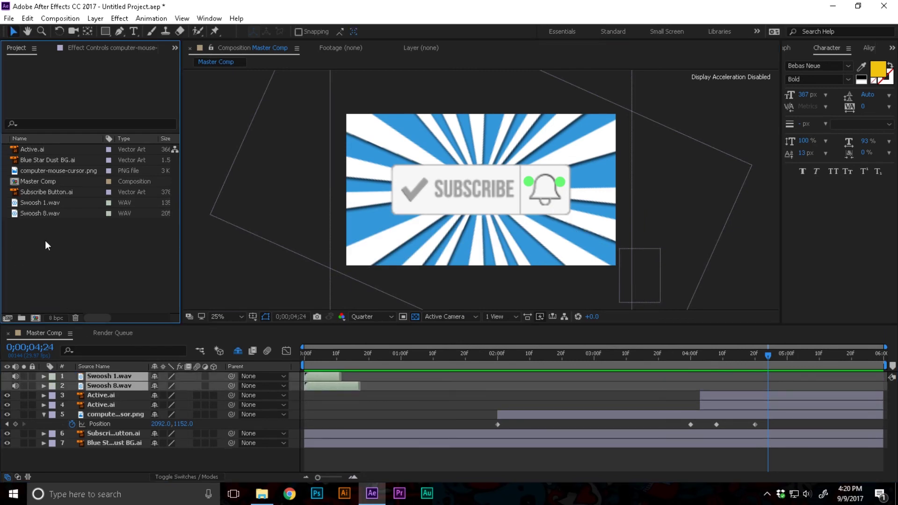
Step: Add Swoosh 8.wav to the timeline from the start and preview up to 4;04
left_click(44, 414)
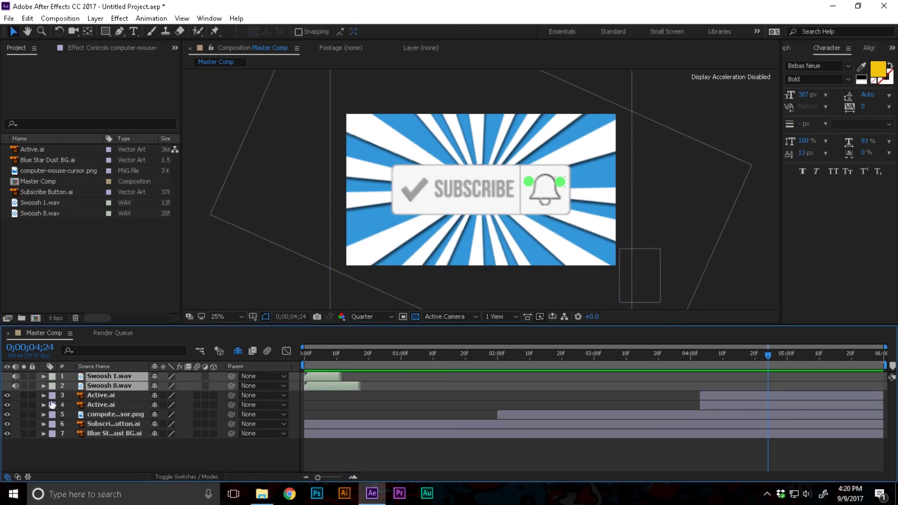
left_click(48, 223)
left_click_drag(40, 213, 221, 440)
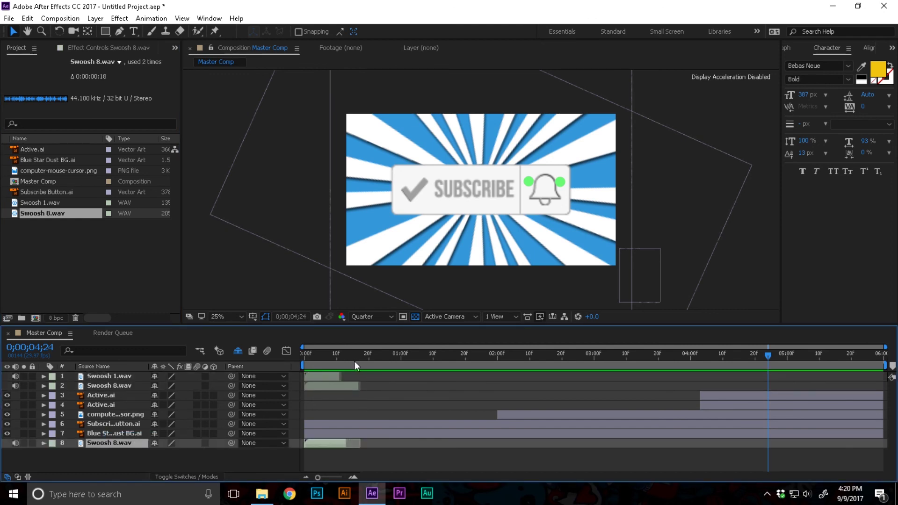
key("space")
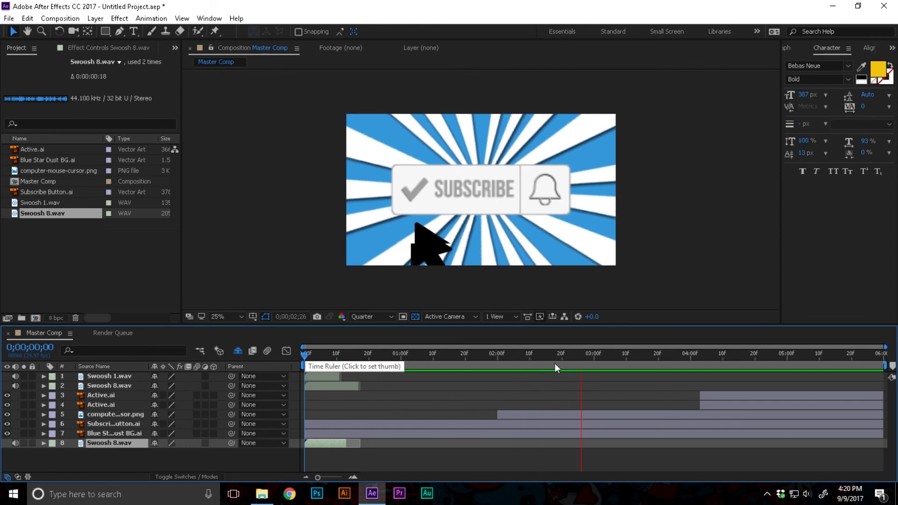
key("space")
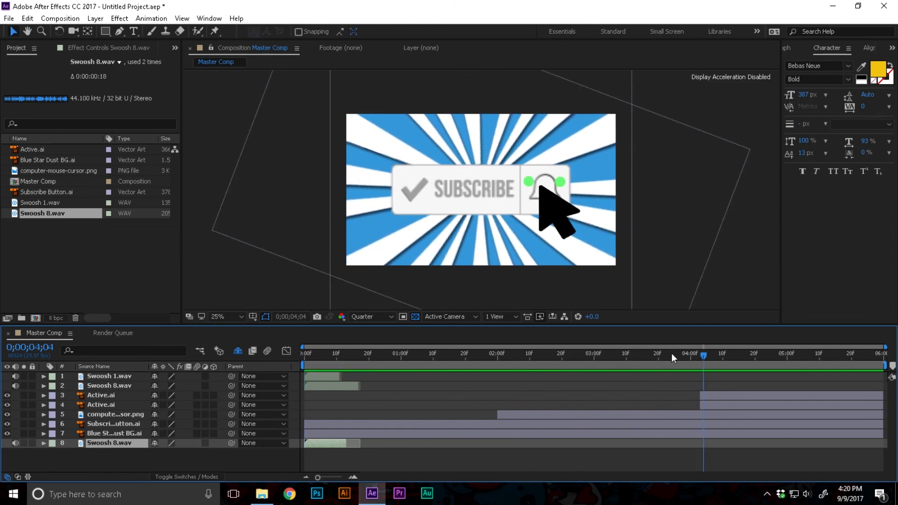
Step: Add Swoosh 1.wav and line its start up with the cursor's exit at 4;04
key("shift+Page_Down")
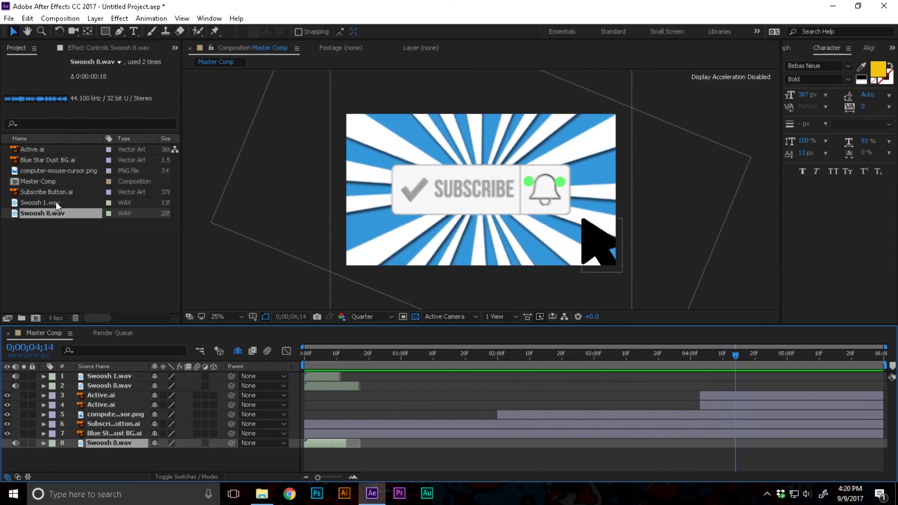
left_click_drag(57, 205, 712, 441)
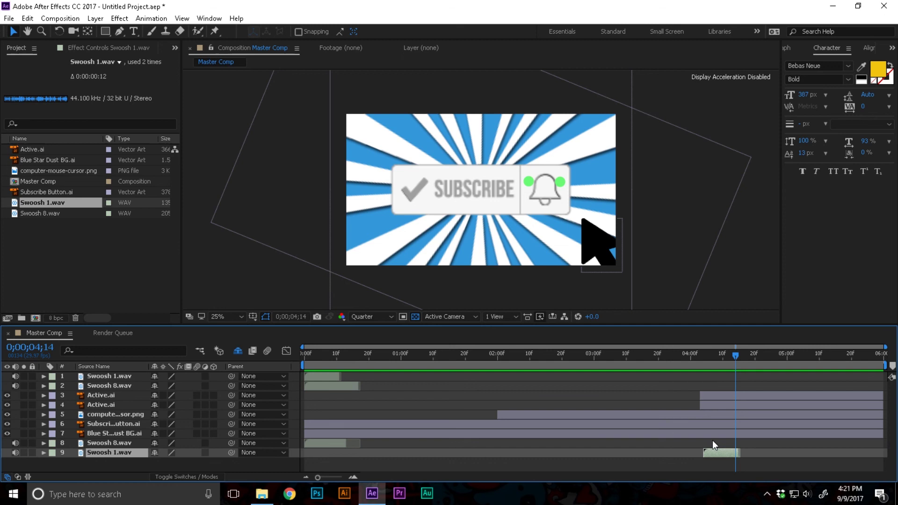
left_click_drag(685, 358, 703, 361)
left_click_drag(718, 454, 715, 452)
Step: Preview the full animation with swoosh sounds from frame 0, stopping at 5;27
left_click_drag(704, 353, 219, 347)
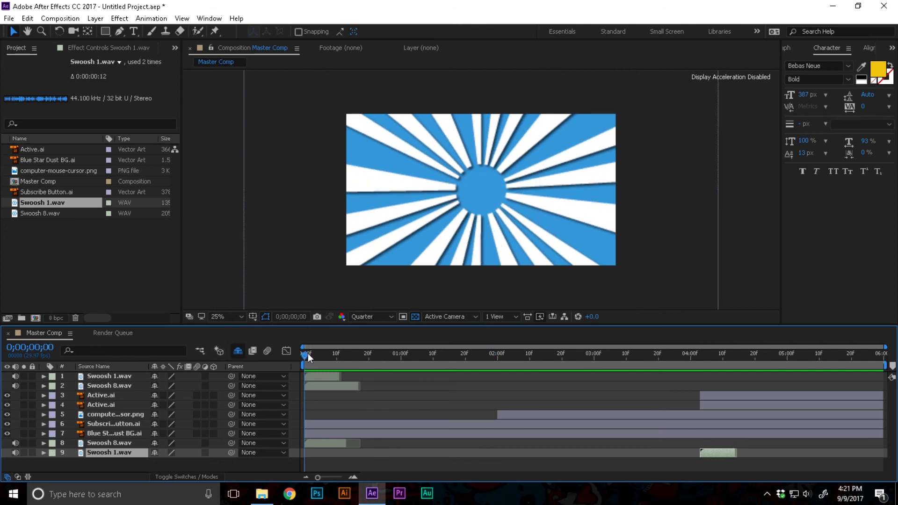
key("space")
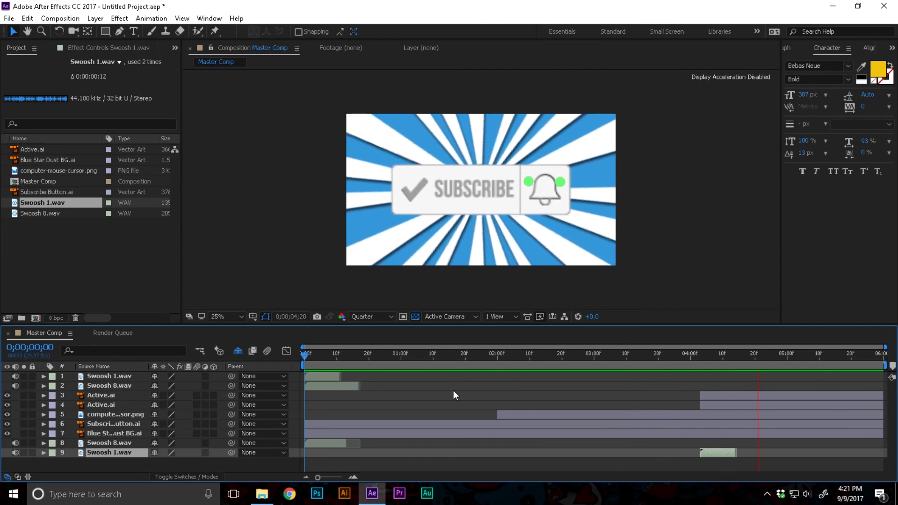
key("space")
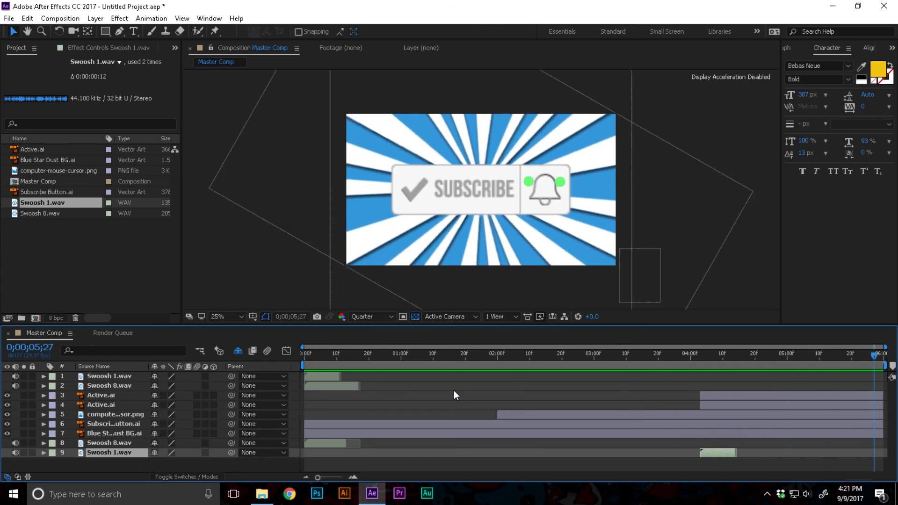